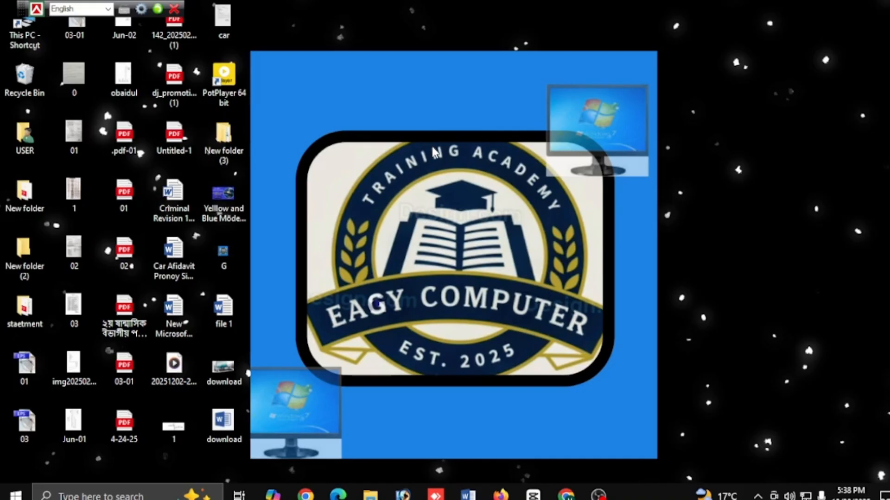
right_click(441, 45)
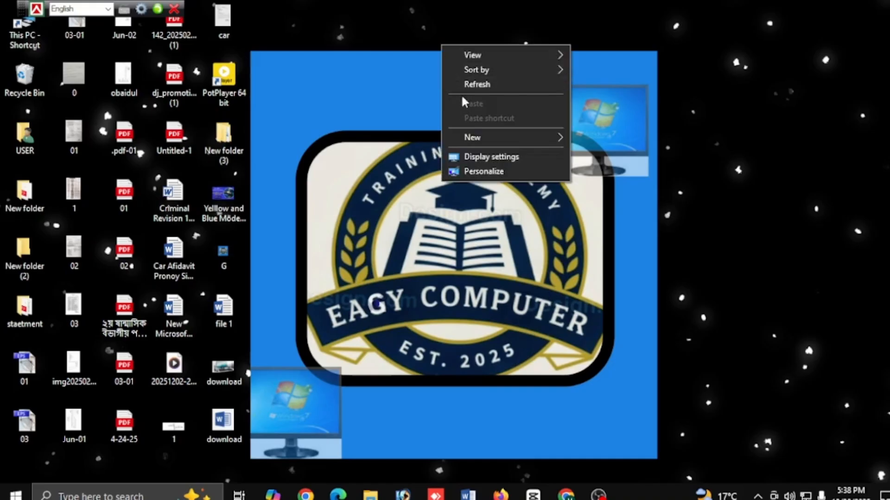
right_click(457, 79)
left_click(466, 118)
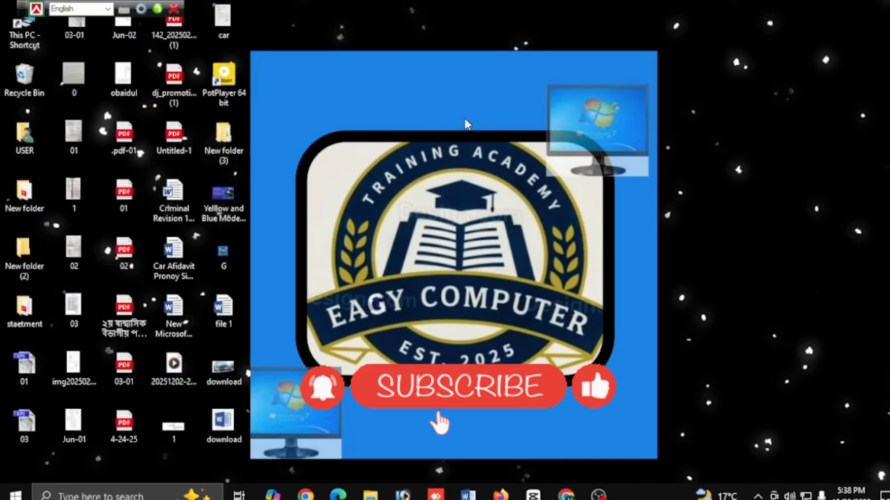
right_click(402, 220)
left_click(420, 260)
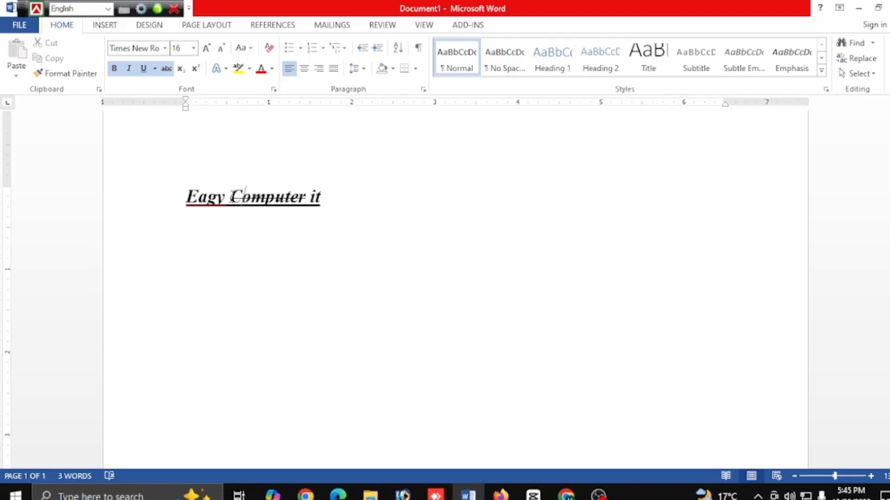
left_click_drag(230, 197, 391, 196)
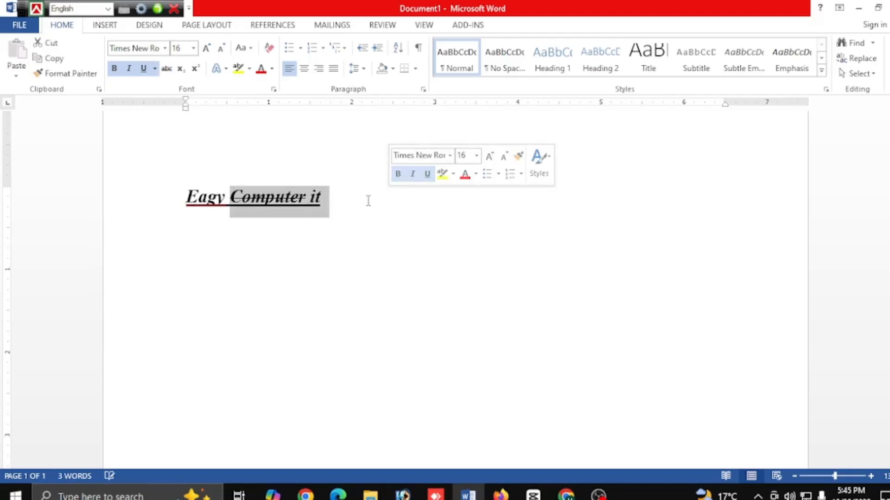
left_click(324, 197)
left_click_drag(302, 197, 230, 203)
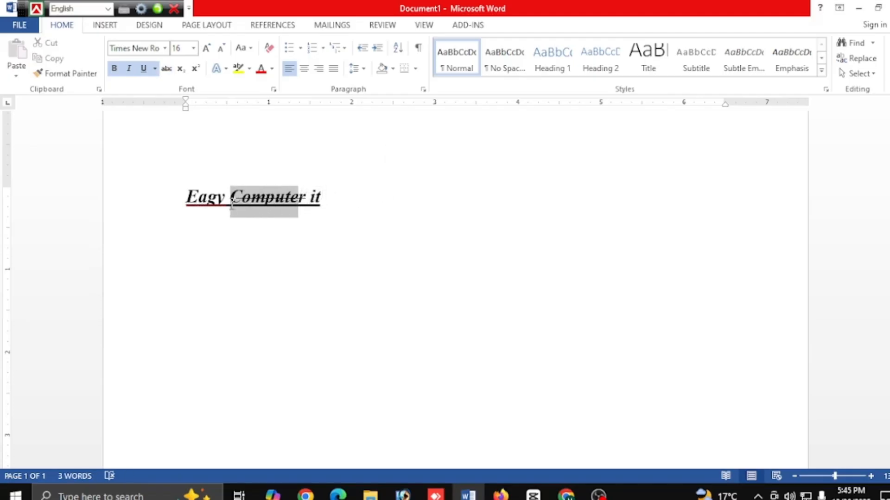
left_click(268, 219)
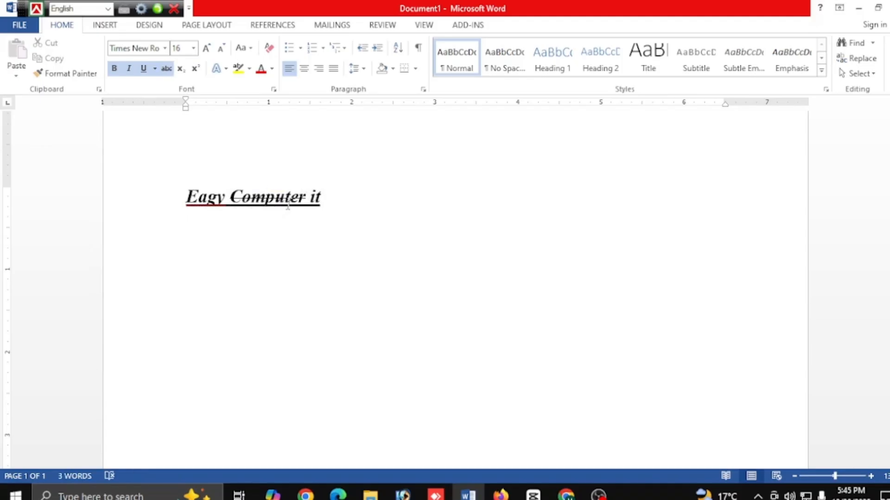
left_click_drag(308, 204, 227, 198)
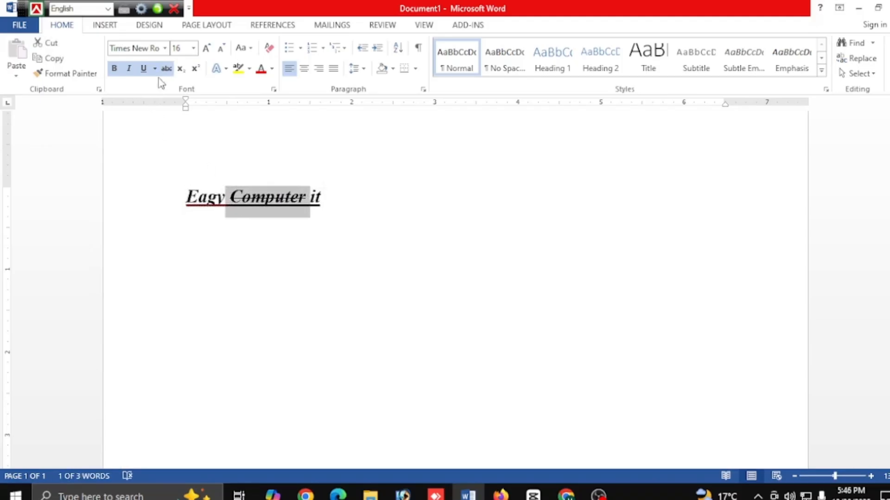
left_click(197, 167)
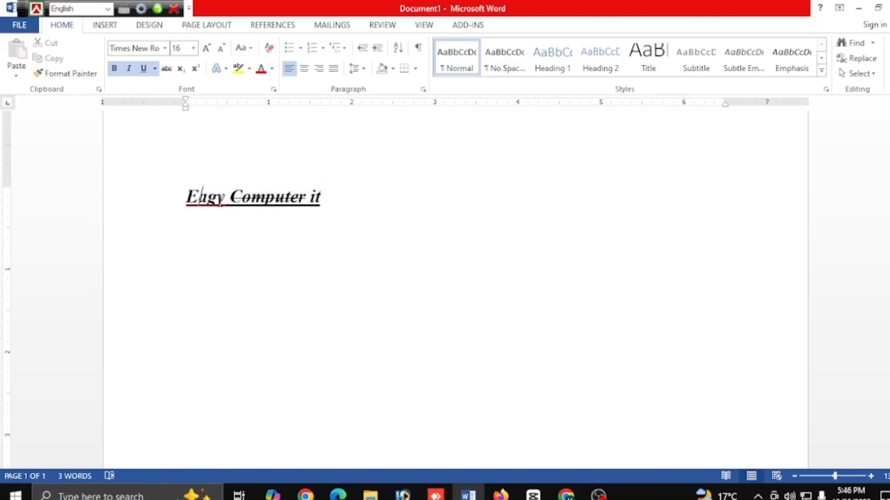
Apply strikethrough to the word "Eagy" in the text line
left_click_drag(224, 202, 166, 197)
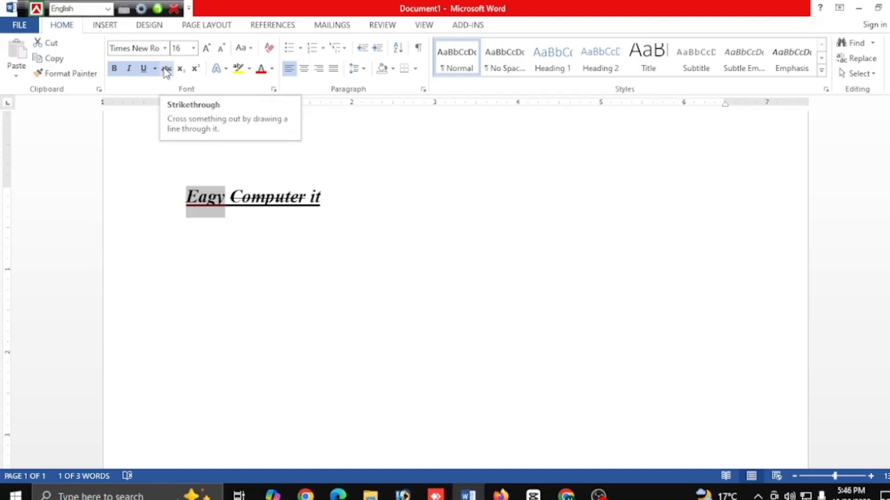
left_click(165, 70)
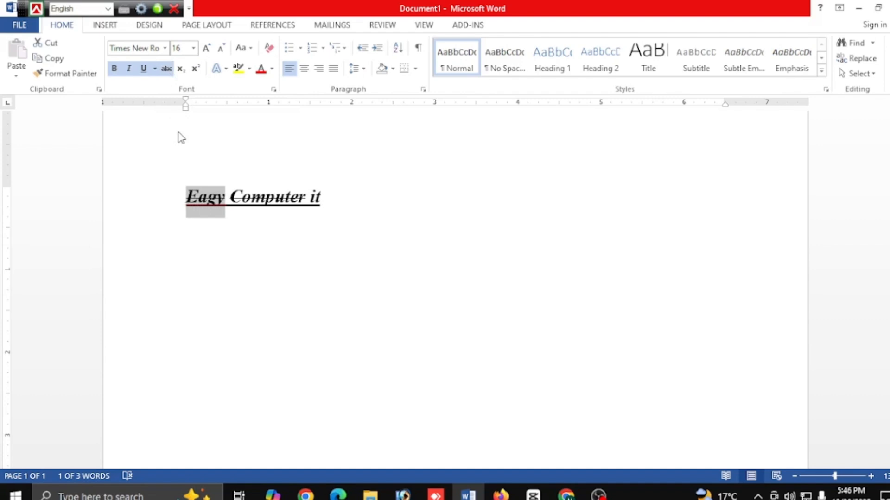
key("Left")
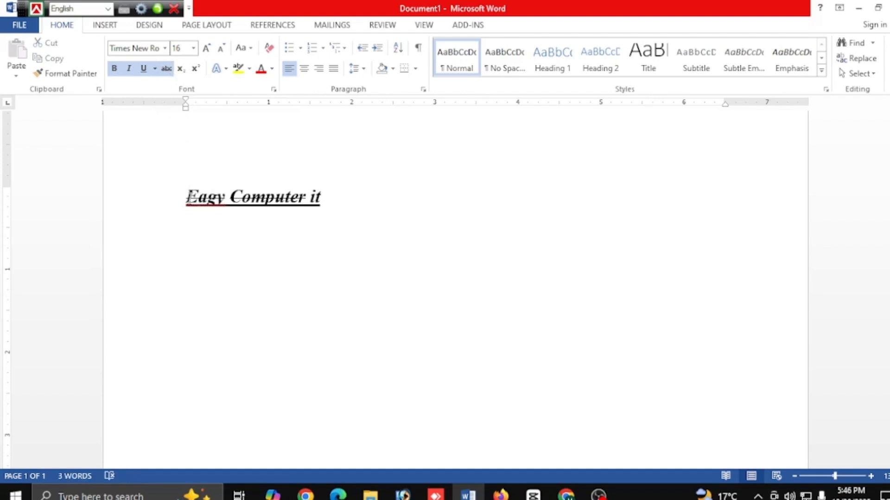
Remove the strikethrough from the words "Eagy Computer"
left_click_drag(187, 197, 306, 196)
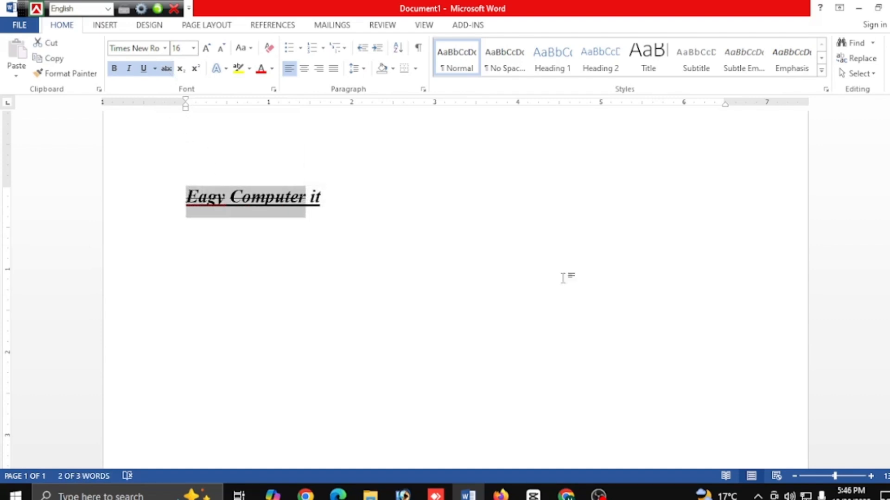
left_click(166, 69)
left_click(346, 270)
Set the whole line "Eagy Computer it" to font size 24 and centre it on the page
left_click_drag(340, 193, 187, 194)
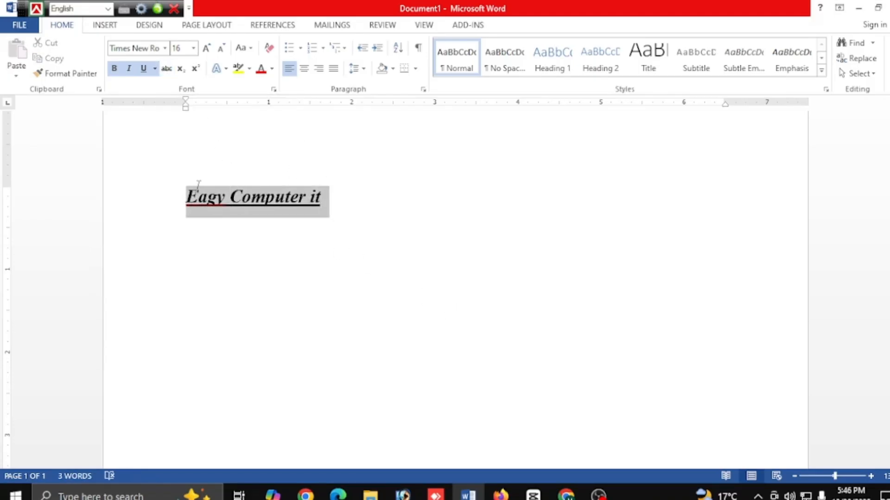
left_click(194, 48)
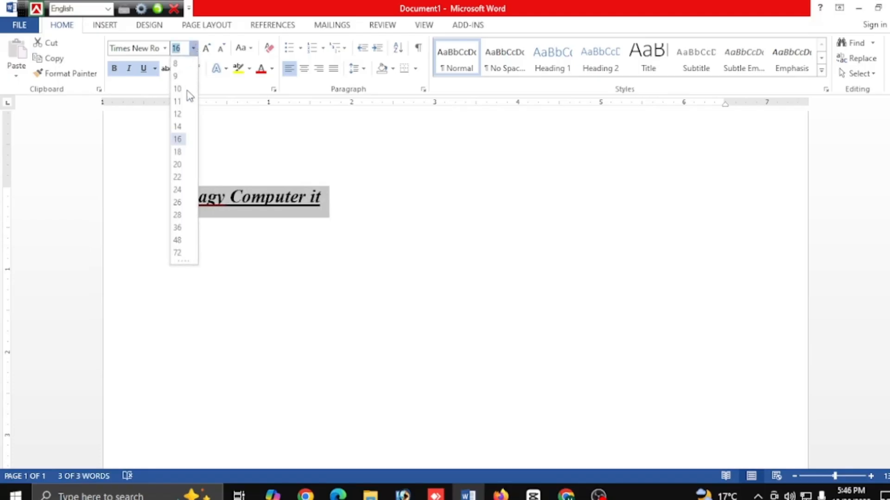
left_click(182, 167)
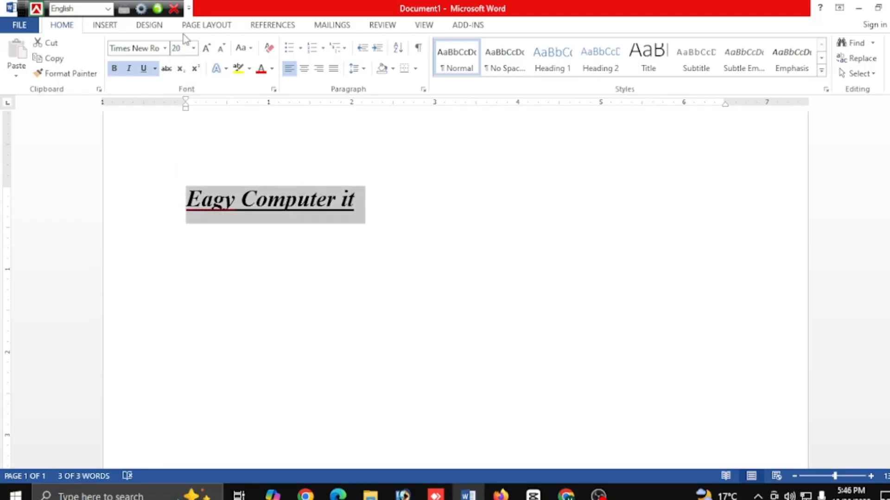
left_click(193, 49)
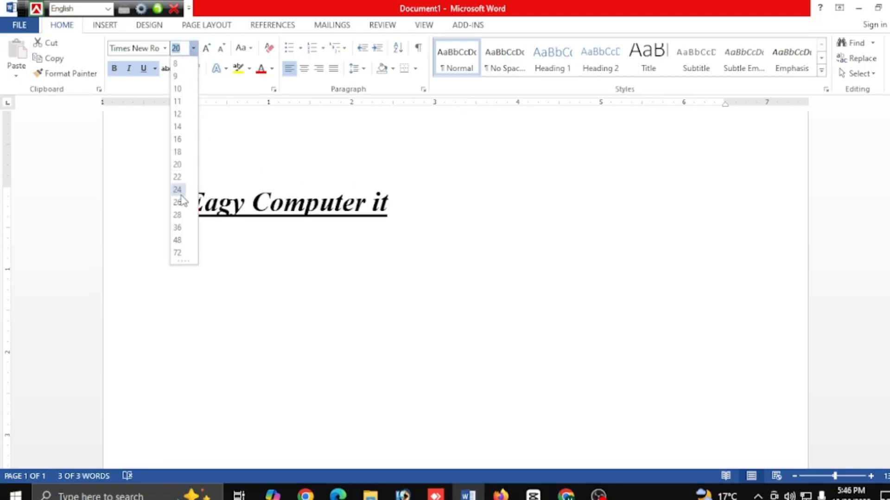
left_click(179, 194)
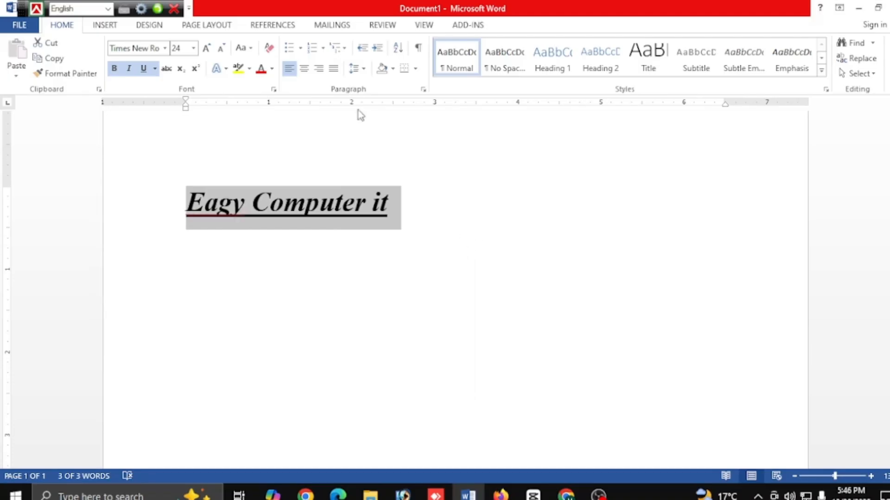
left_click(304, 68)
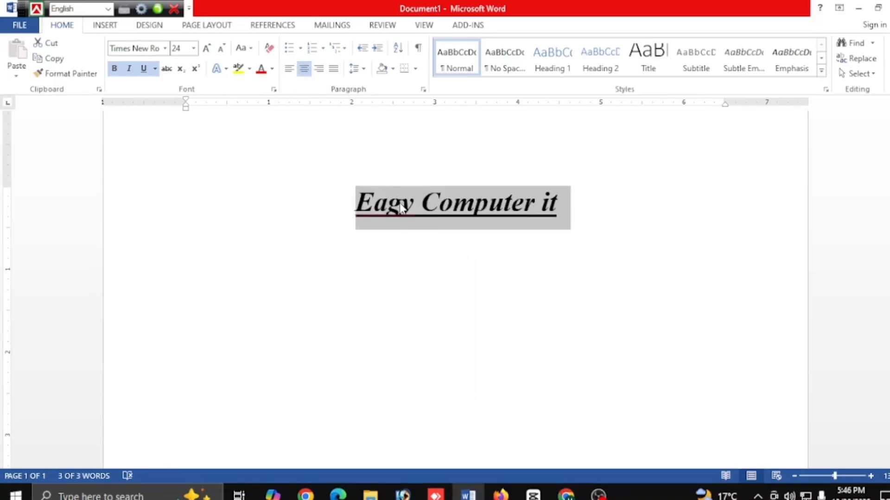
left_click(417, 256)
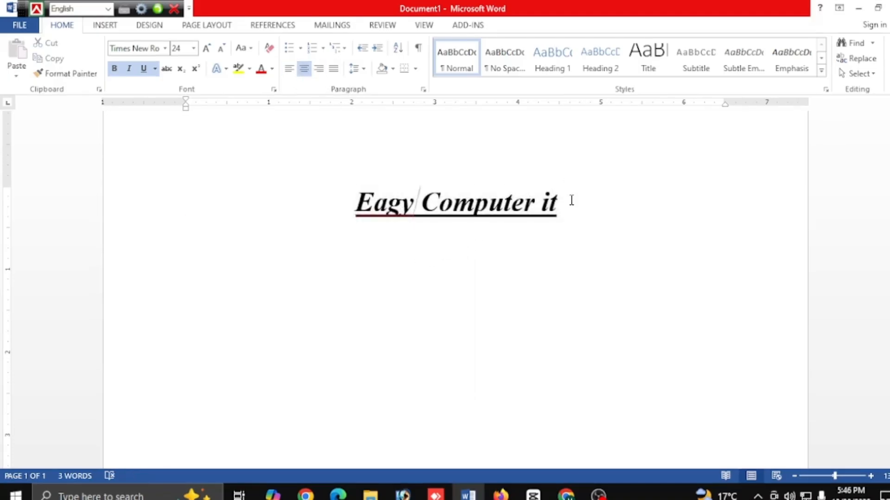
Apply strikethrough to the entire line "Eagy Computer it" and remove it again
left_click_drag(571, 200, 356, 204)
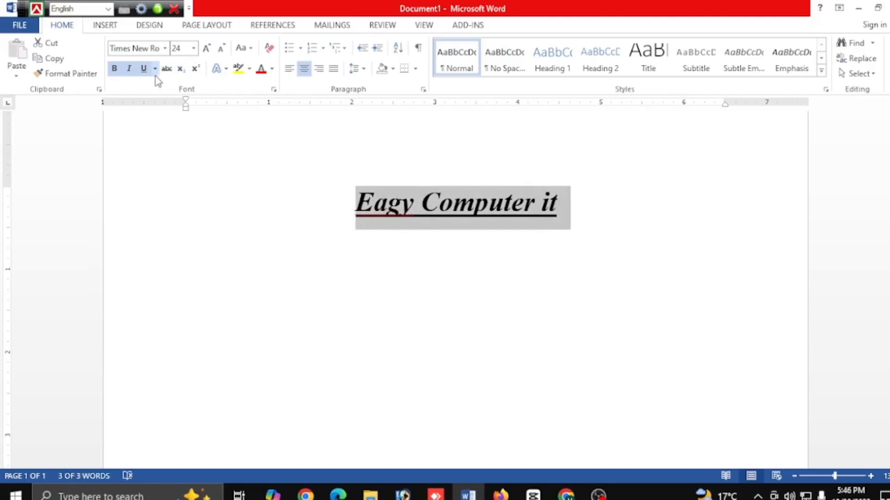
left_click(166, 69)
left_click(361, 268)
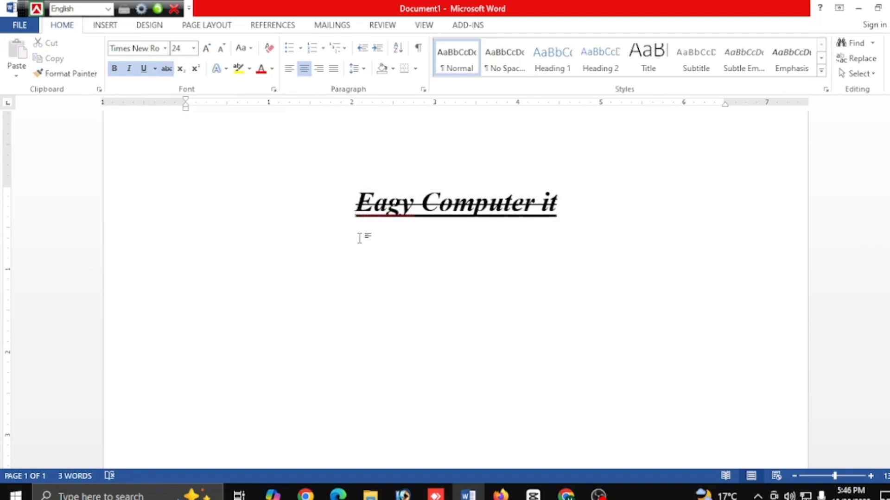
left_click_drag(355, 204, 538, 207)
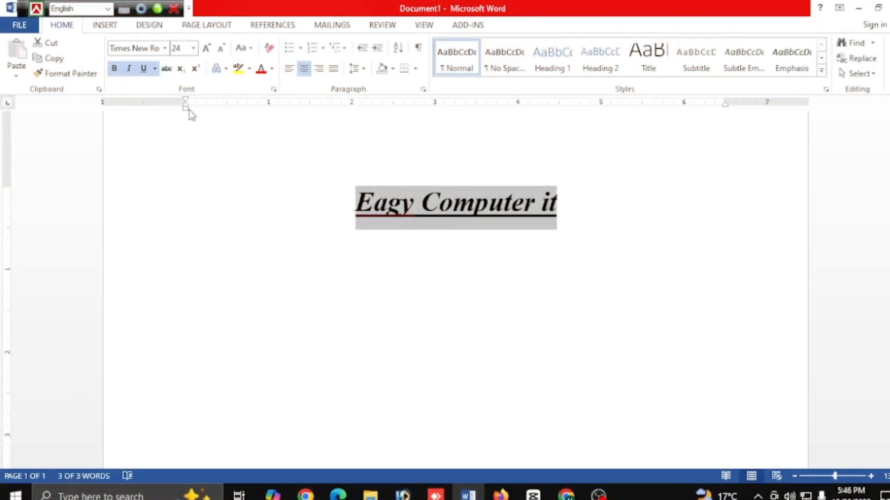
left_click(211, 171)
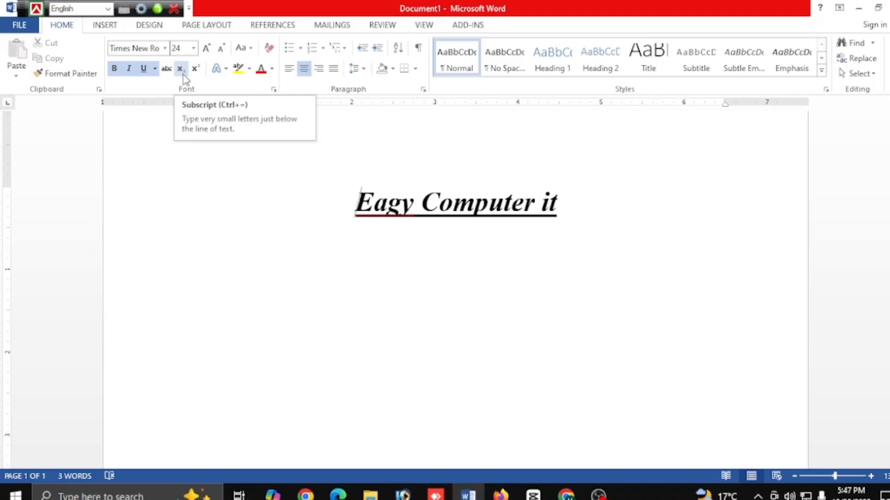
Add a second line reading "E2" below "Eagy Computer it"
left_click(492, 204)
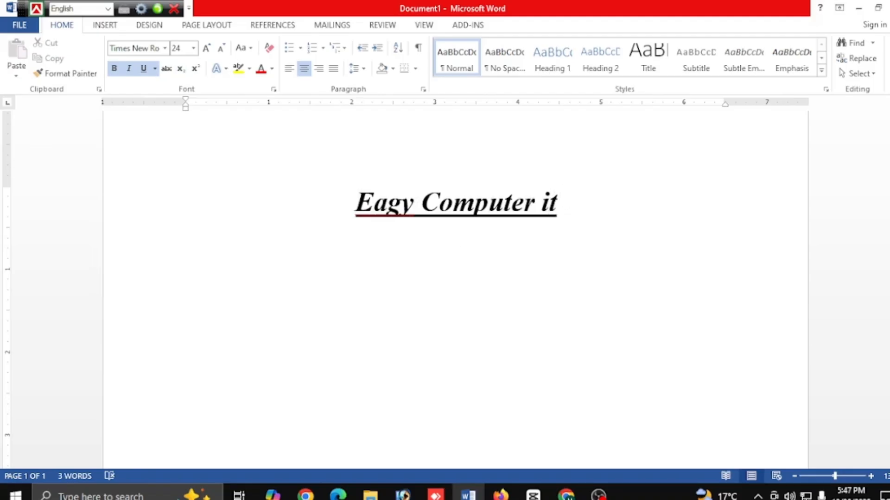
type("E2")
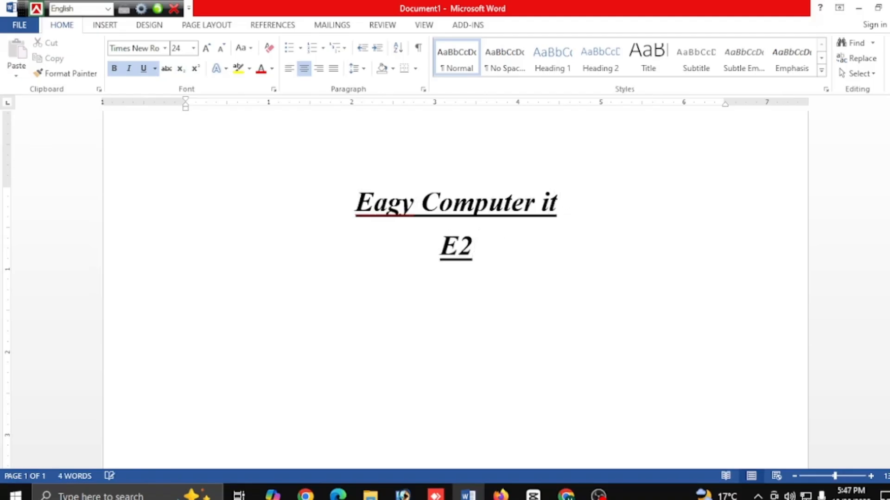
Try subscript on the whole "E2" text, and format only the 2 as subscript
left_click_drag(480, 265, 438, 257)
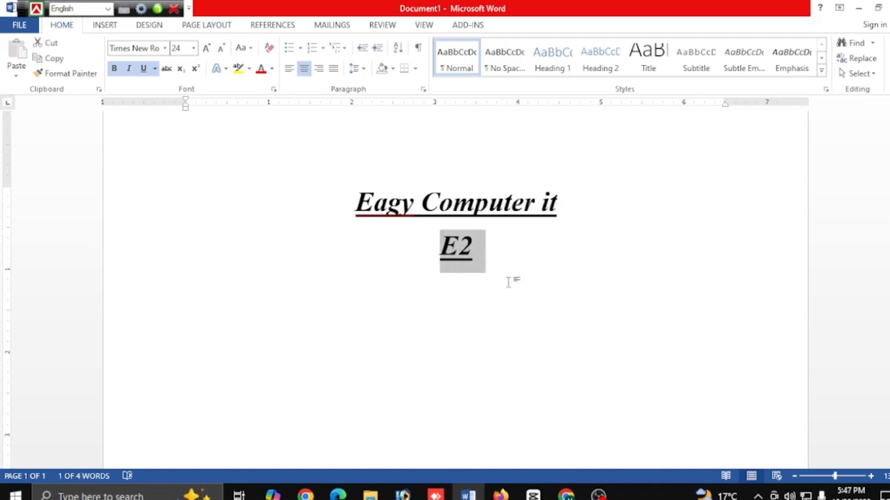
left_click(181, 68)
left_click(181, 68)
left_click(493, 251)
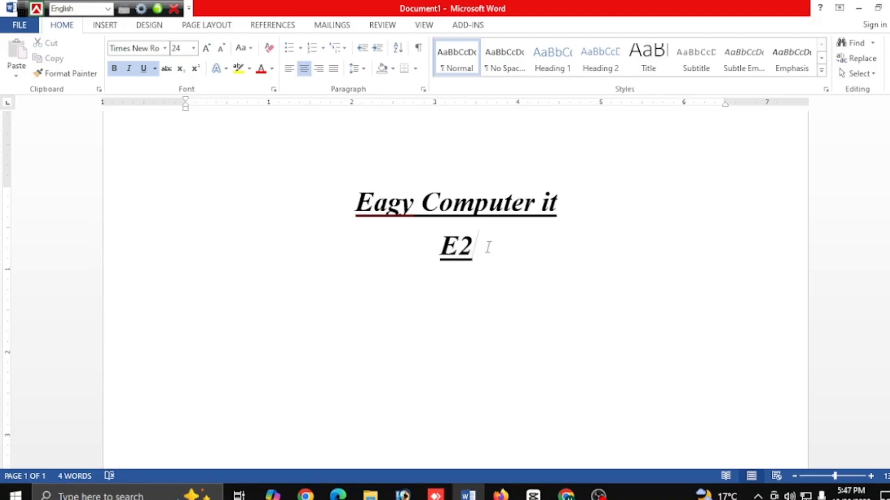
left_click_drag(484, 247, 461, 247)
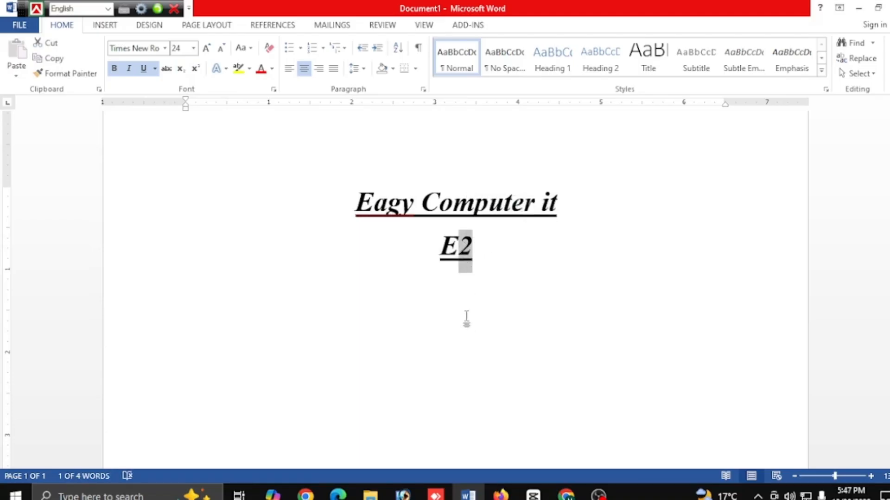
left_click(180, 68)
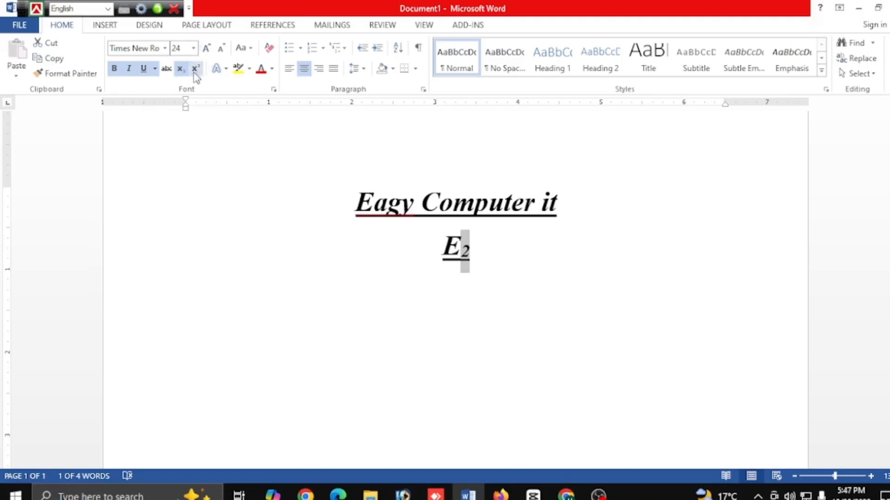
left_click(493, 279)
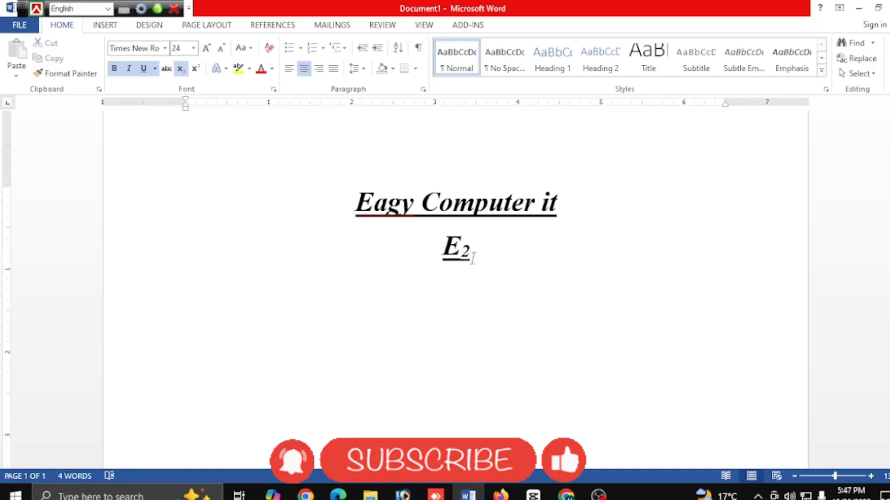
Delete "E2" from the second line and enter "A2" in its place
key("BackSpace")
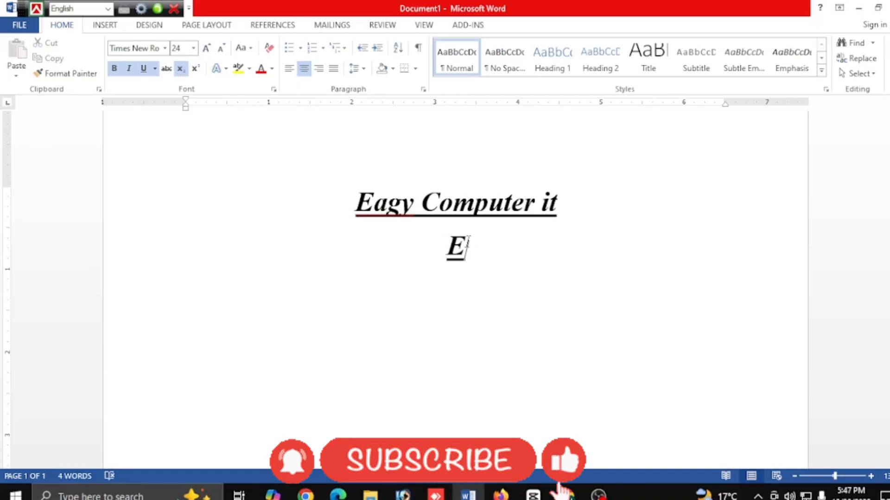
key("BackSpace")
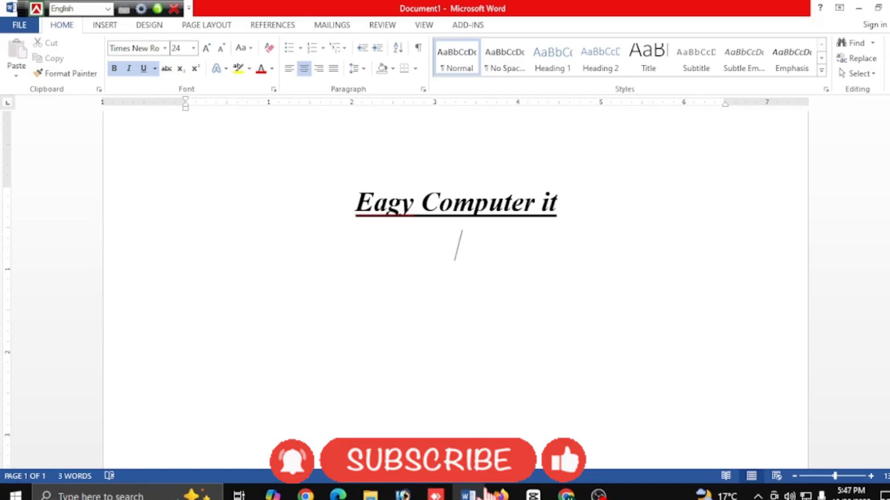
type("a")
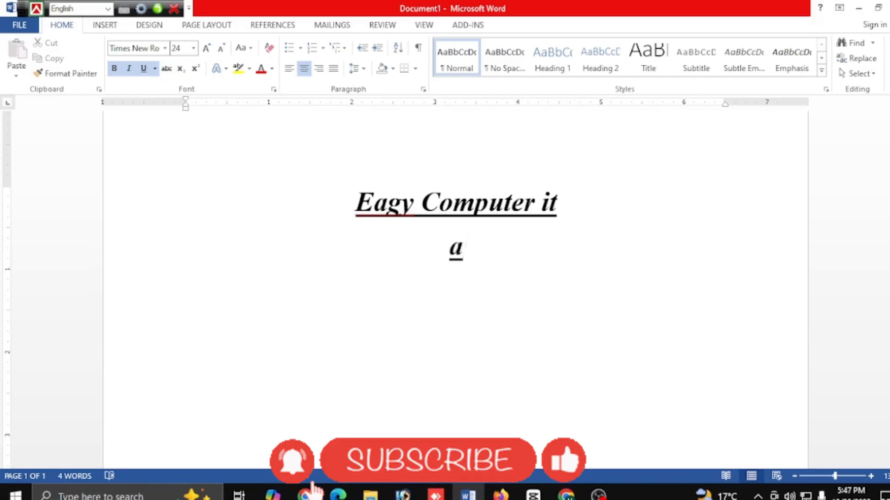
key("BackSpace")
type("A2")
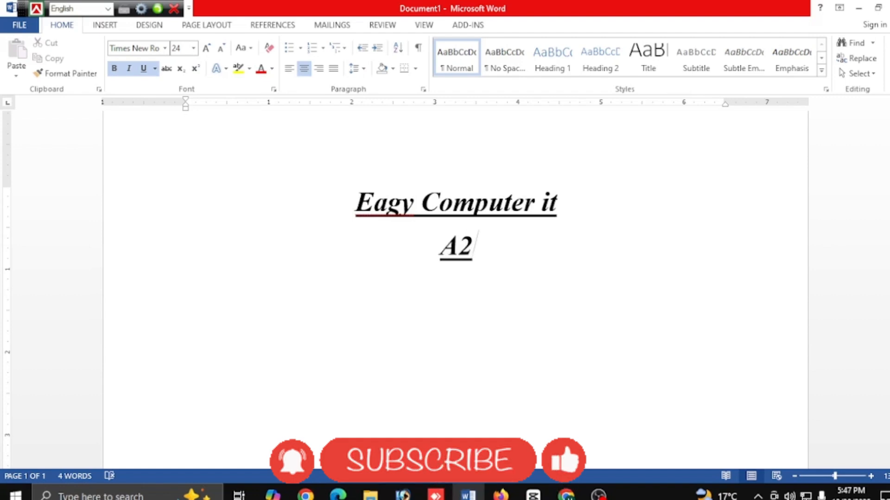
Format the 2 in "A2" as superscript and add a plus sign after it
left_click(462, 243)
left_click_drag(464, 243, 467, 248)
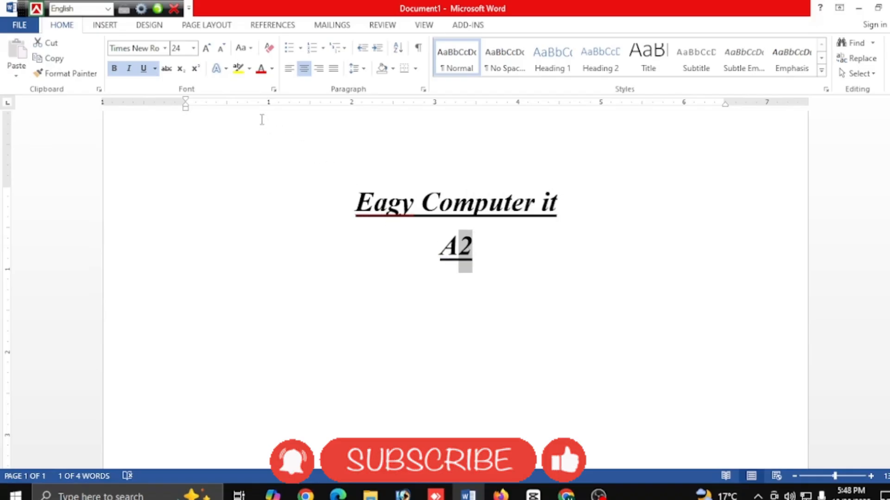
left_click(199, 71)
left_click(474, 245)
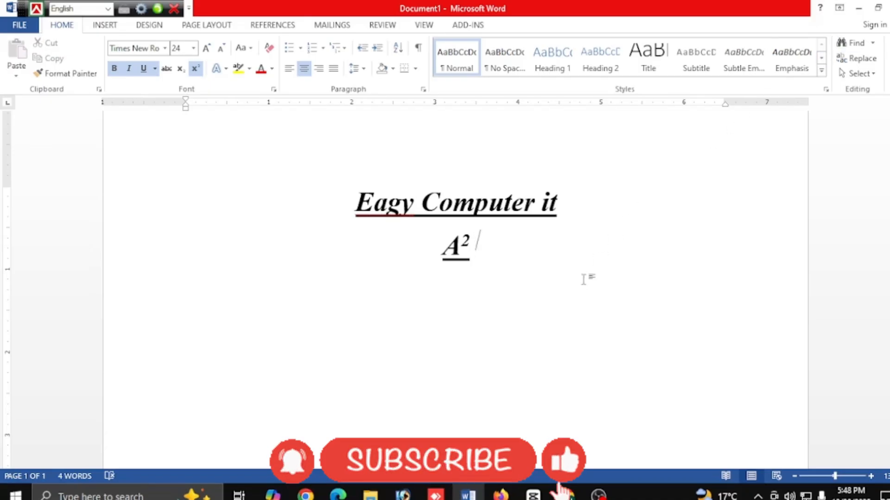
type("=")
key("BackSpace")
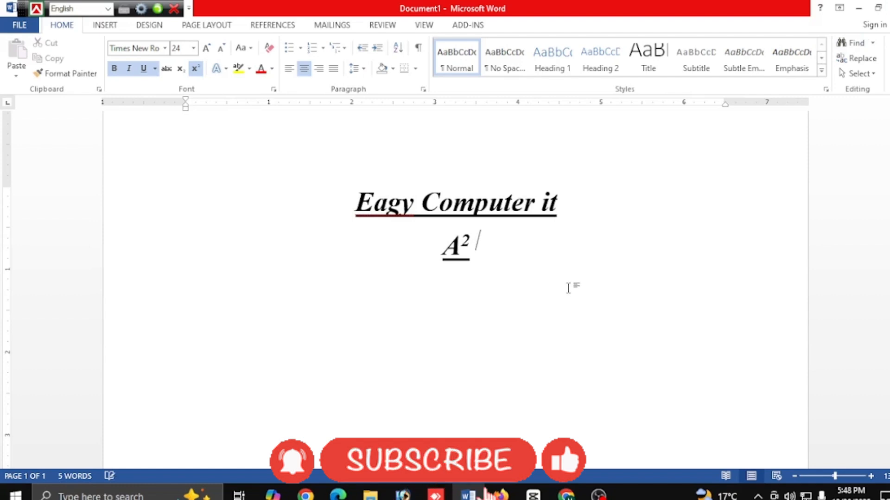
type("+")
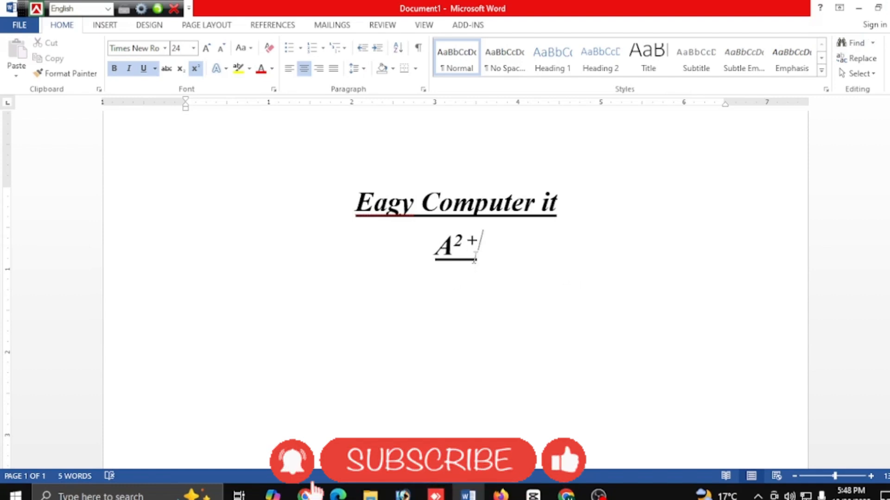
Remove the underline from the whole second line containing A² and the plus sign
left_click_drag(479, 253, 387, 251)
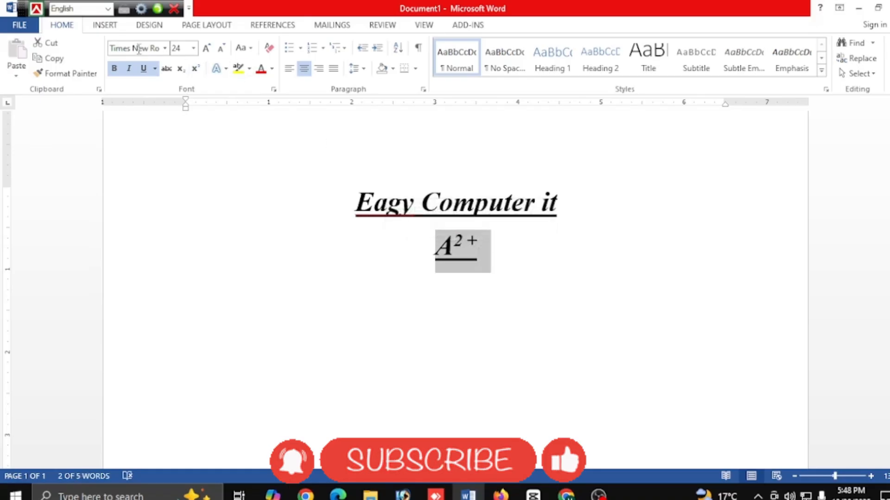
left_click(145, 68)
left_click(494, 247)
type("/")
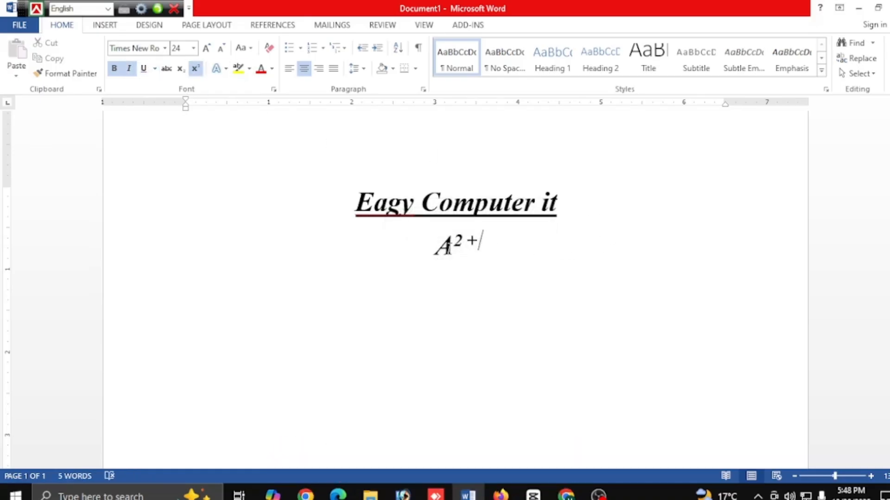
triple_click(537, 250)
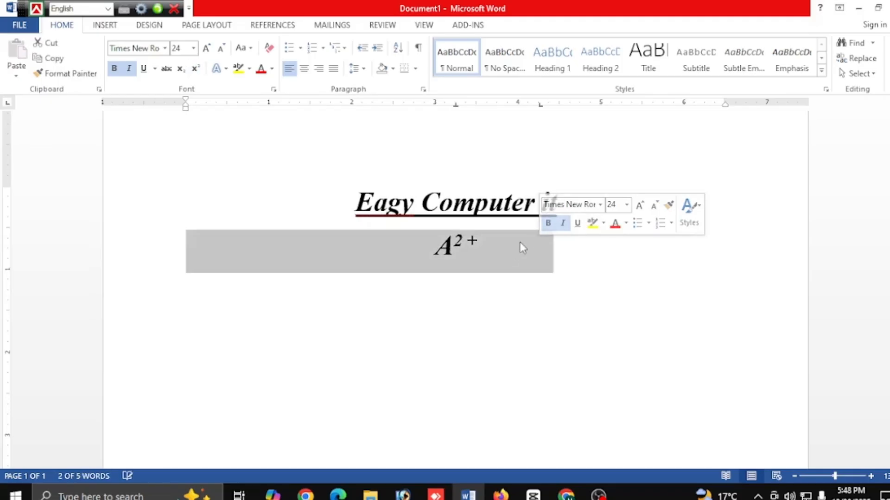
left_click(535, 250)
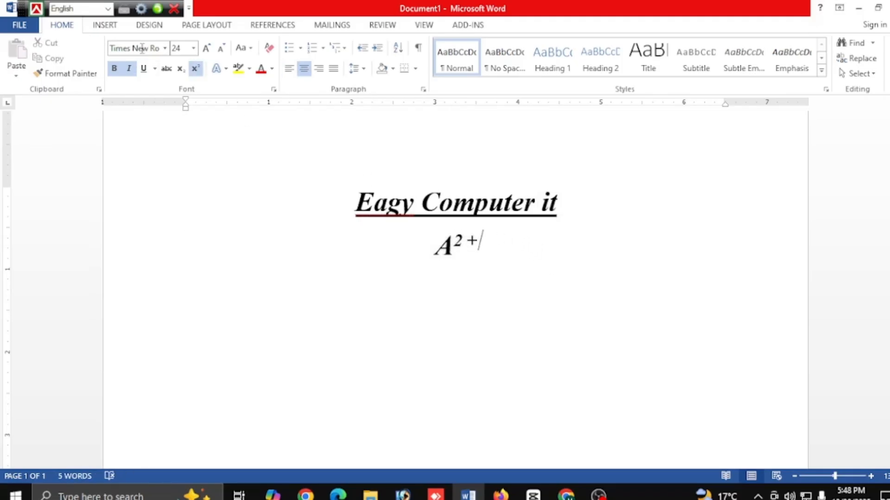
Add "b2" in non-superscript text after the plus sign, and format only its 2 as superscript
left_click(197, 70)
type("b")
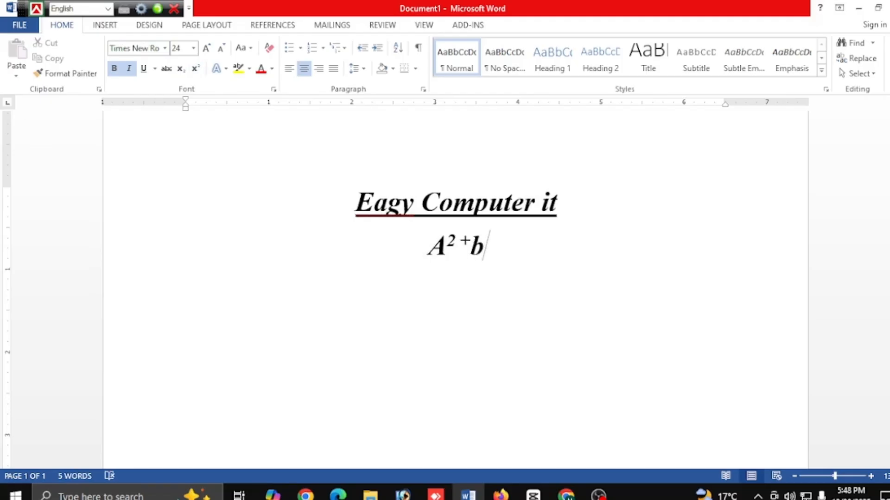
type("2")
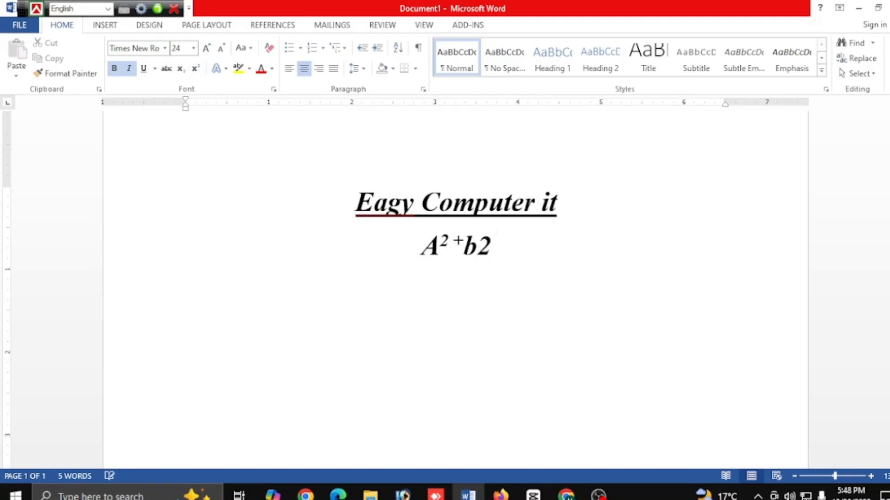
left_click_drag(493, 246, 477, 245)
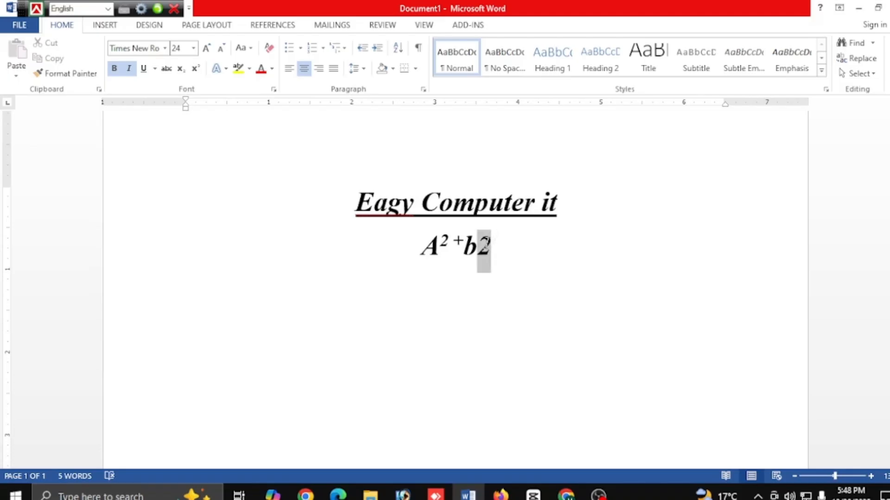
left_click(195, 69)
left_click(547, 266)
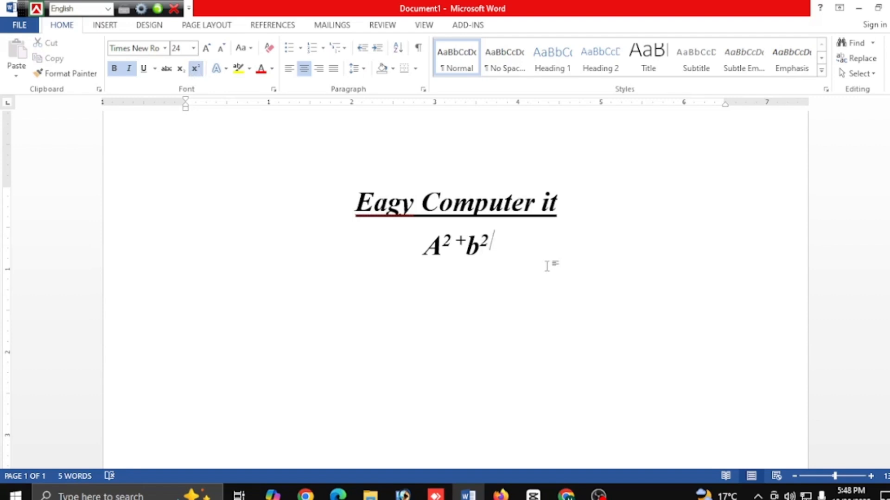
Add a non-superscript "c" at the end of the second line and insert a plus sign between b² and c
left_click(195, 69)
type("c")
left_click(482, 258)
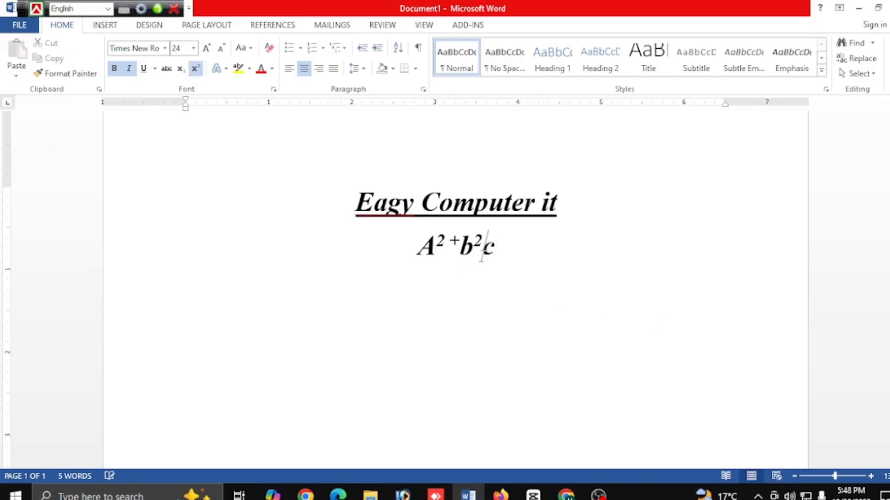
type("+")
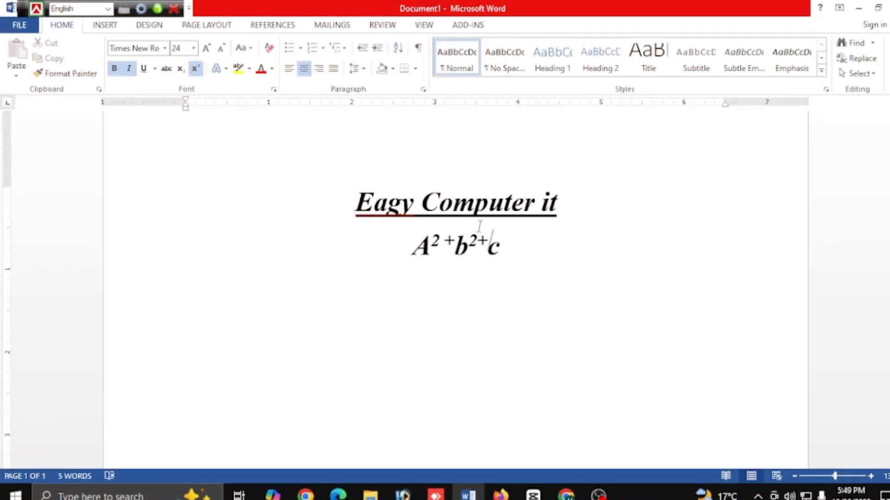
Turn off superscript on both plus signs in the expression and insert a space after each of them
left_click_drag(485, 239, 478, 241)
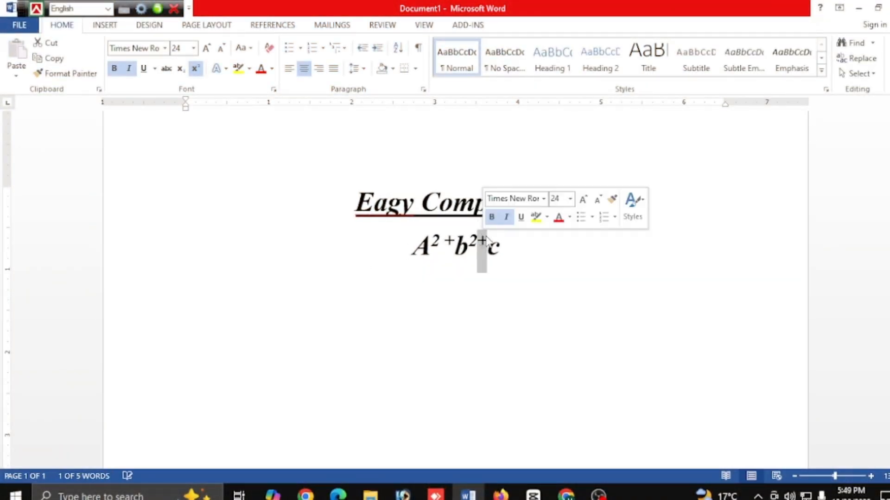
left_click(196, 70)
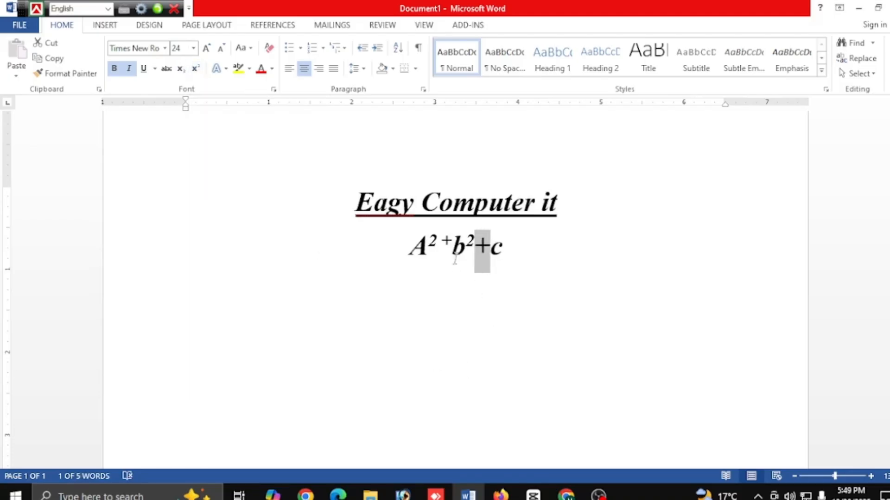
left_click_drag(454, 240, 443, 247)
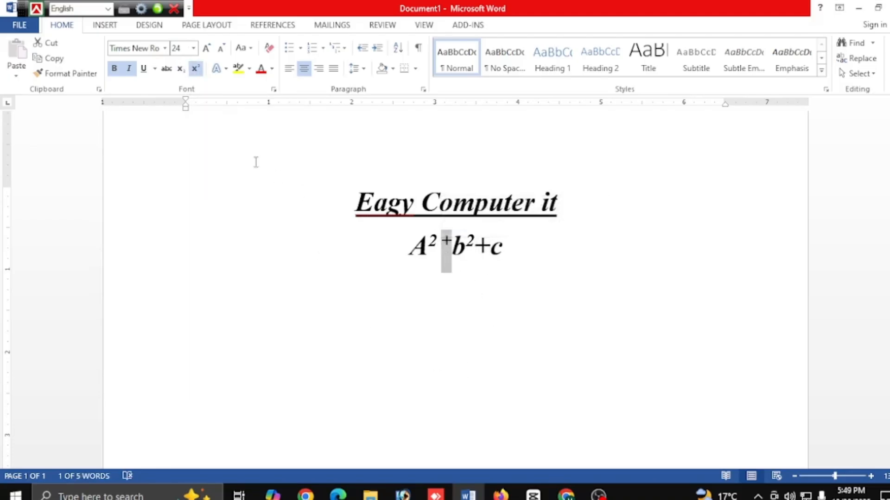
left_click(196, 70)
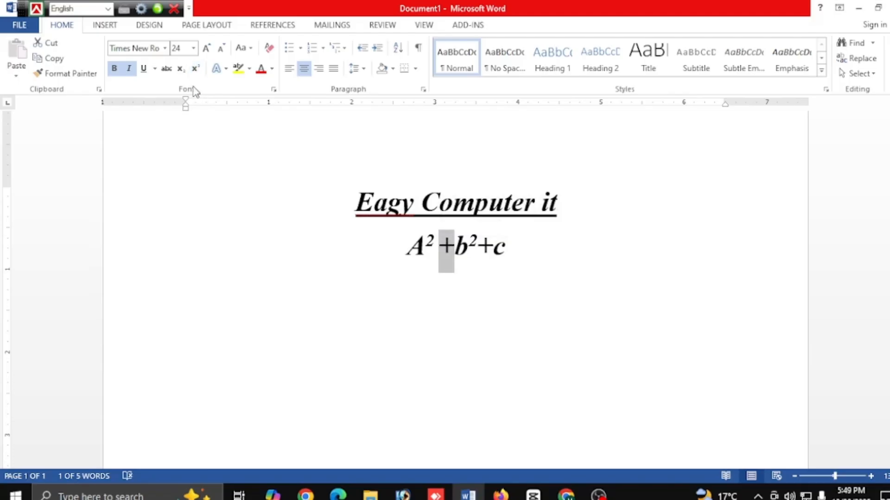
left_click(195, 69)
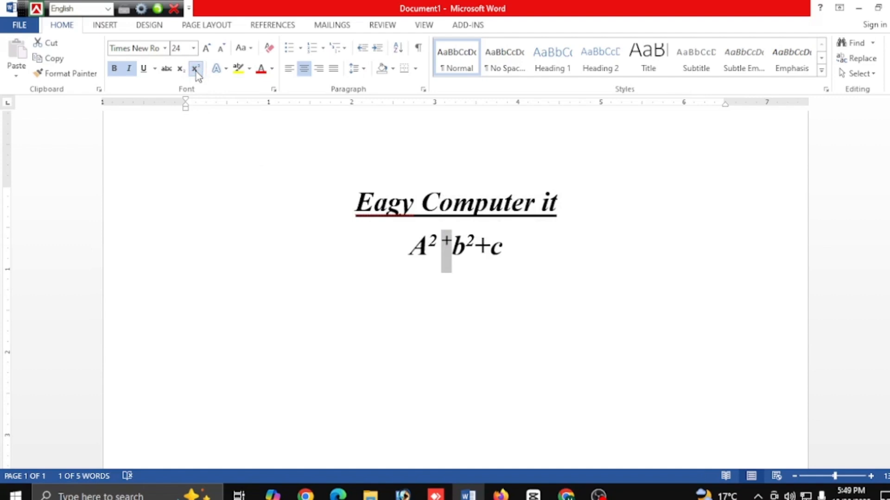
left_click(196, 69)
left_click(505, 271)
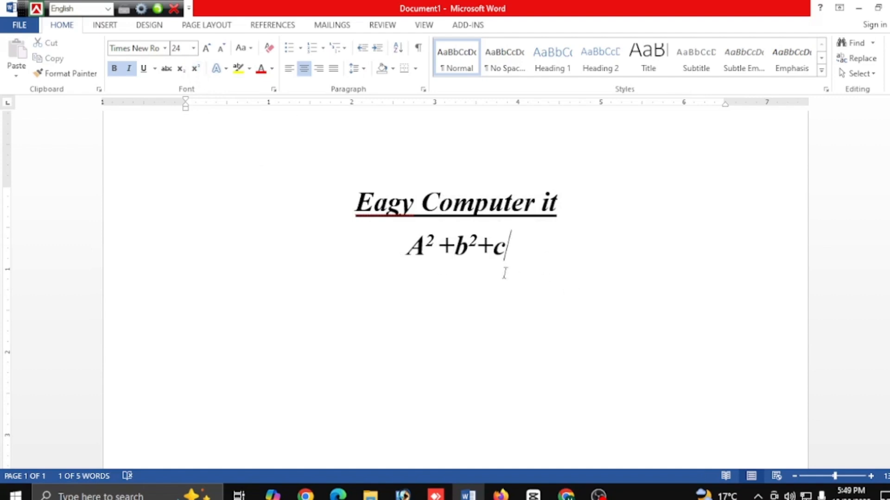
left_click(458, 244)
left_click(493, 245)
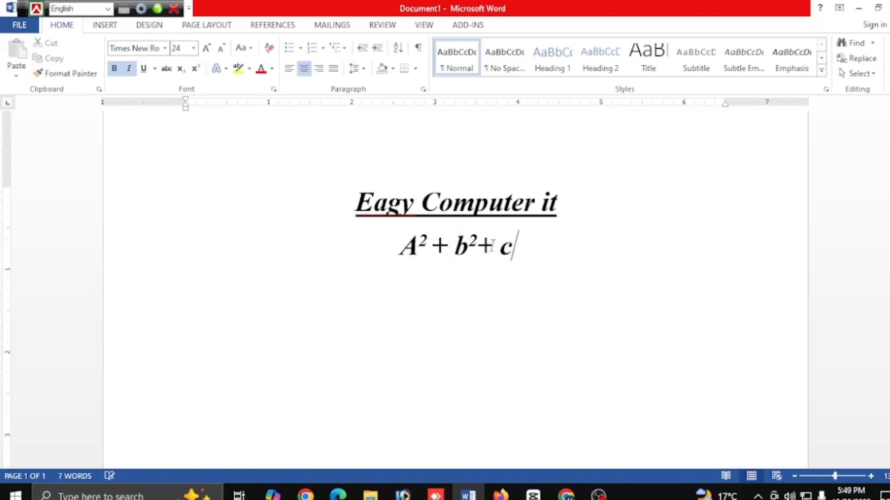
Copy the superscript 2 of b² to the clipboard
left_click_drag(478, 244, 469, 245)
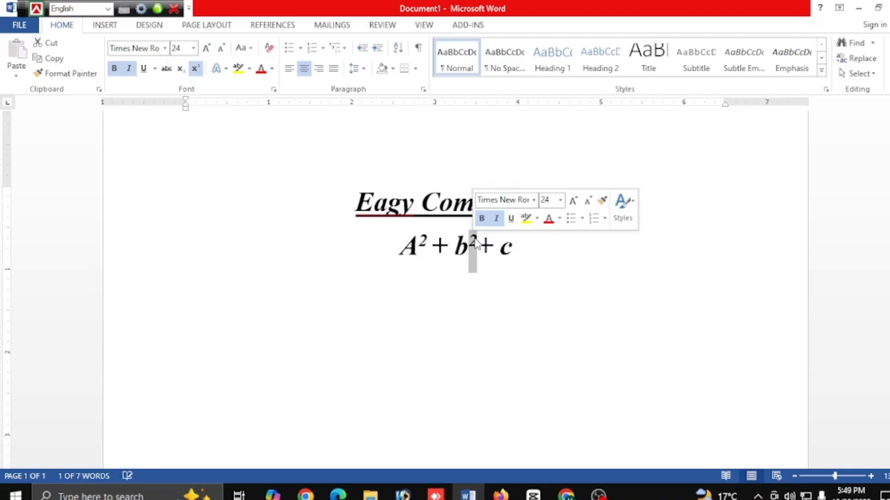
key("ctrl+c")
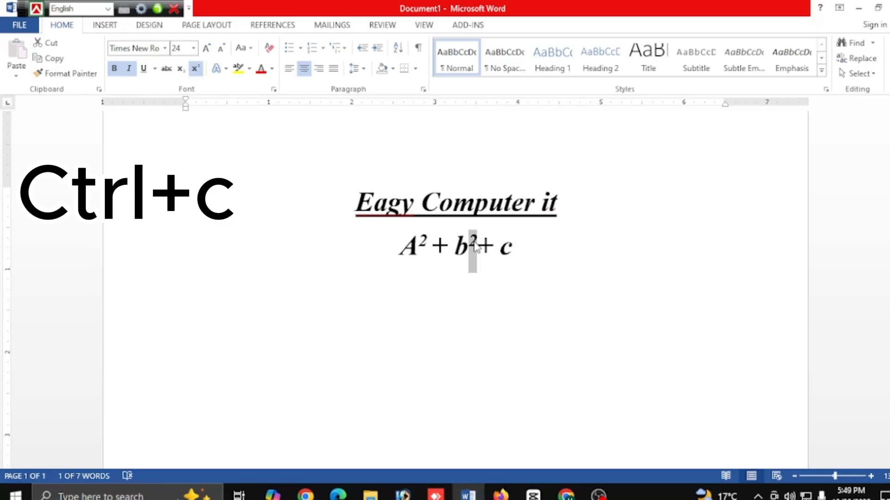
right_click(475, 248)
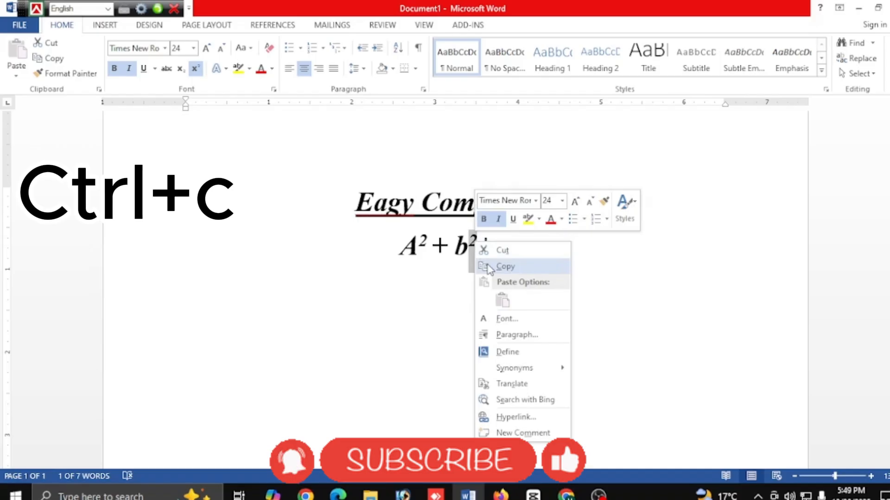
left_click(504, 266)
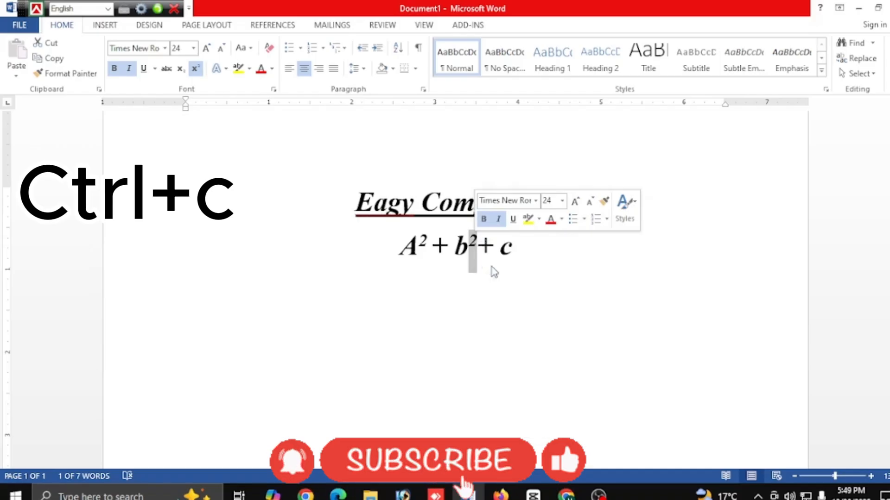
Try pasting the copied superscript 2 after c, delete it again, and open the paste options there
left_click(518, 244)
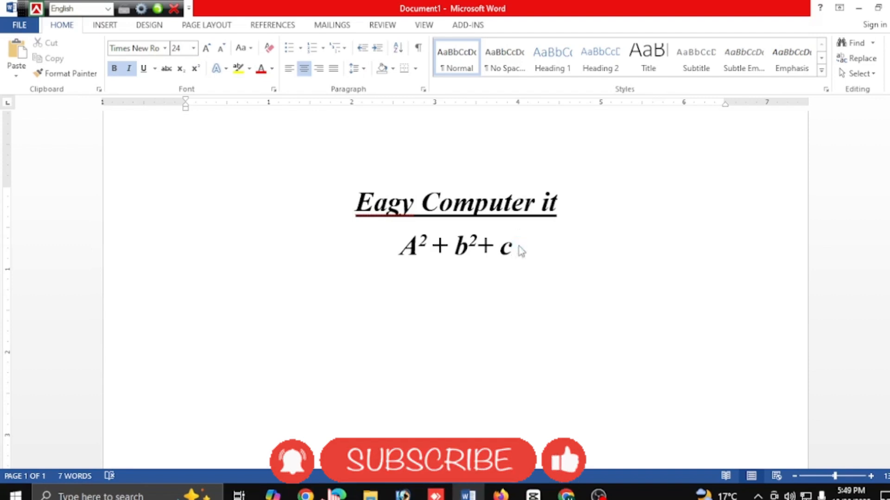
key("ctrl+v")
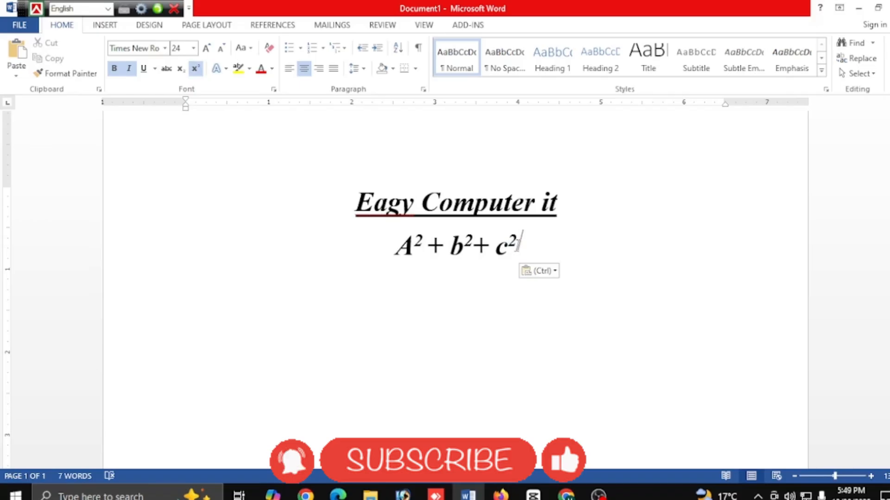
key("BackSpace")
right_click(516, 244)
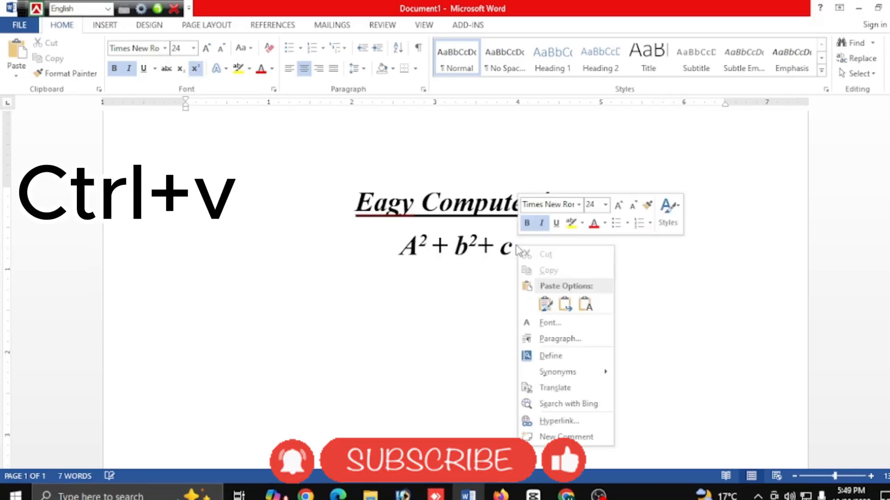
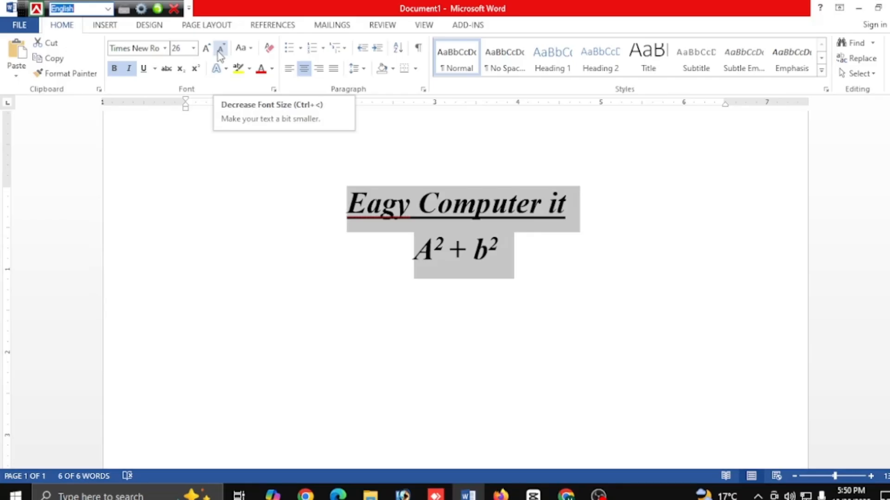
Decrease the font size of both lines to 22 and increase it back to 26
left_click(220, 56)
left_click(220, 56)
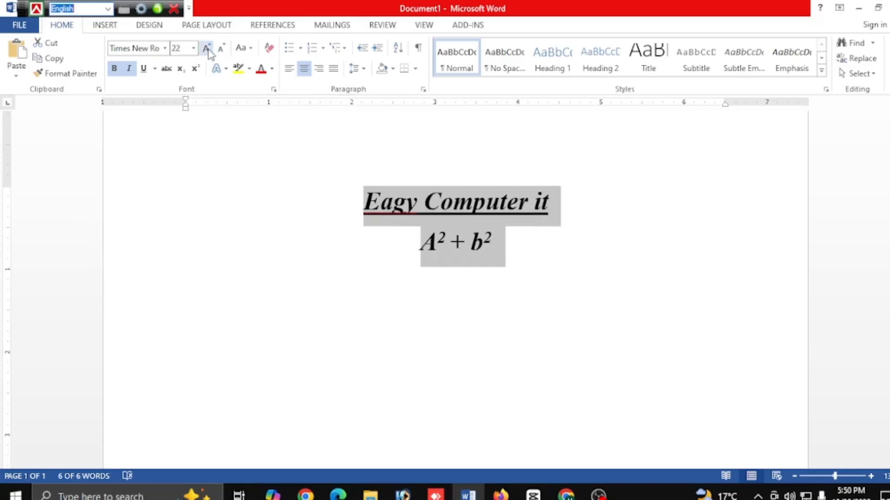
left_click(208, 51)
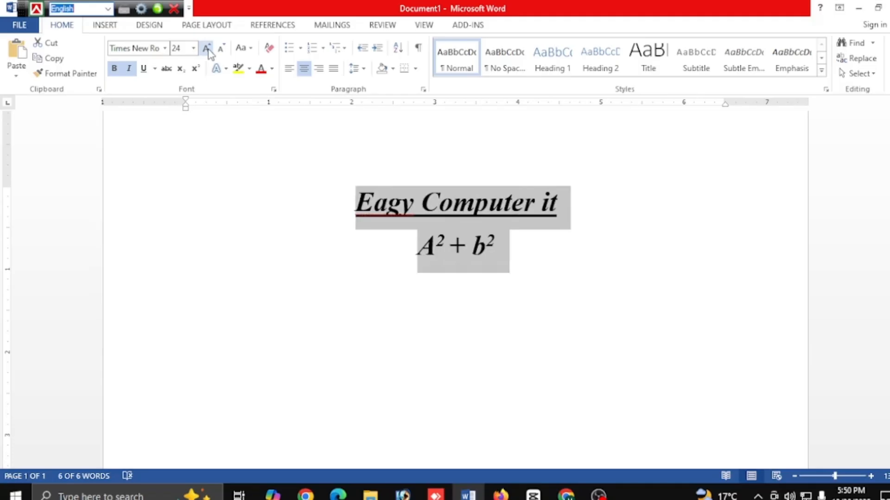
left_click(208, 51)
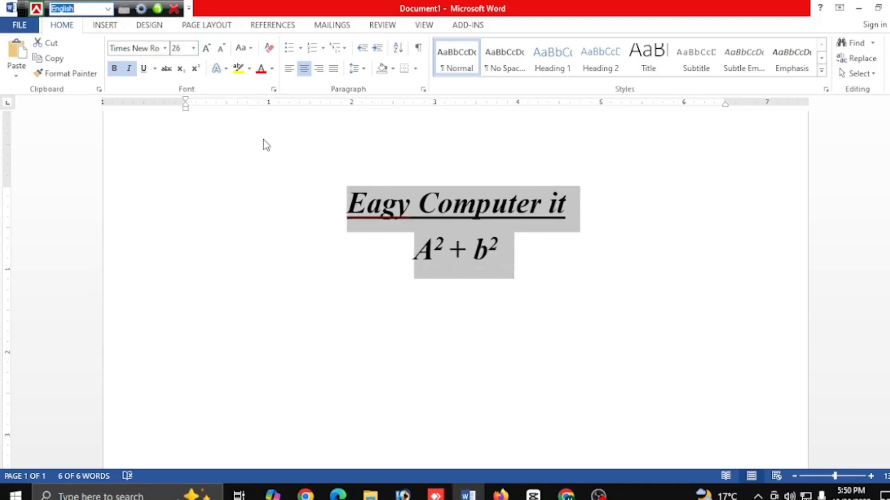
left_click(310, 248)
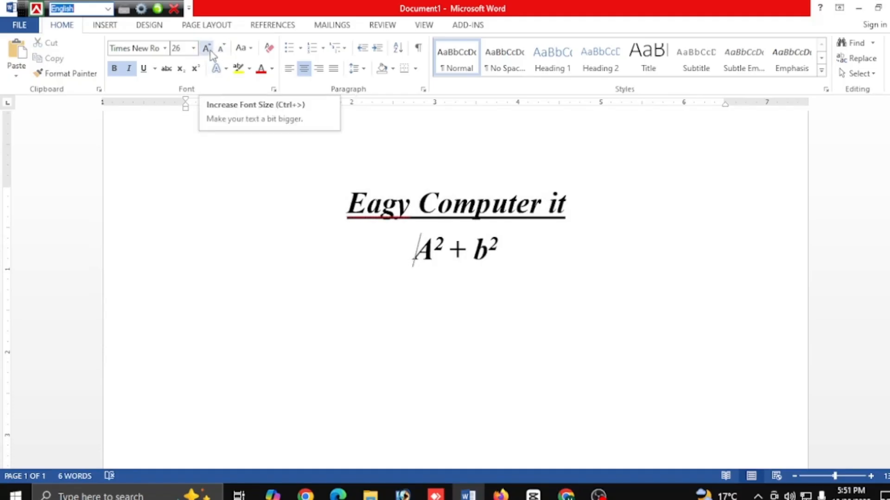
Apply the orange outlined text effect with a shadow to the line "Eagy Computer it"
left_click(241, 150)
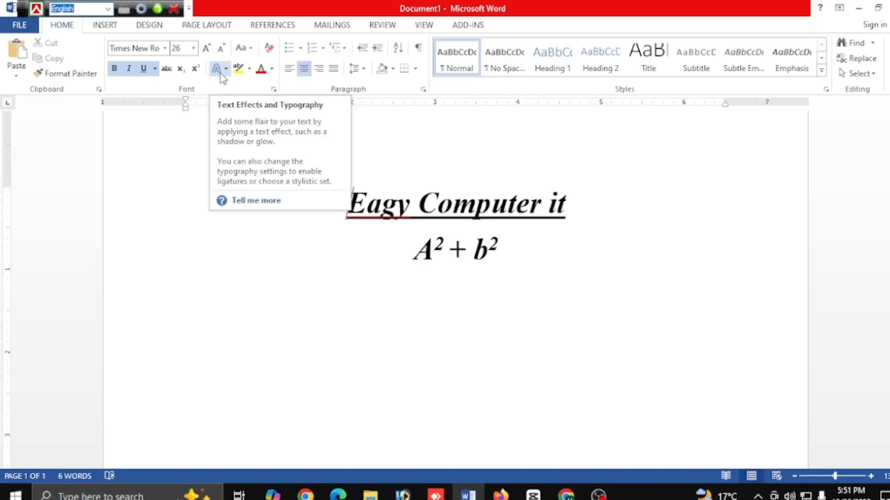
left_click(169, 139)
left_click(226, 71)
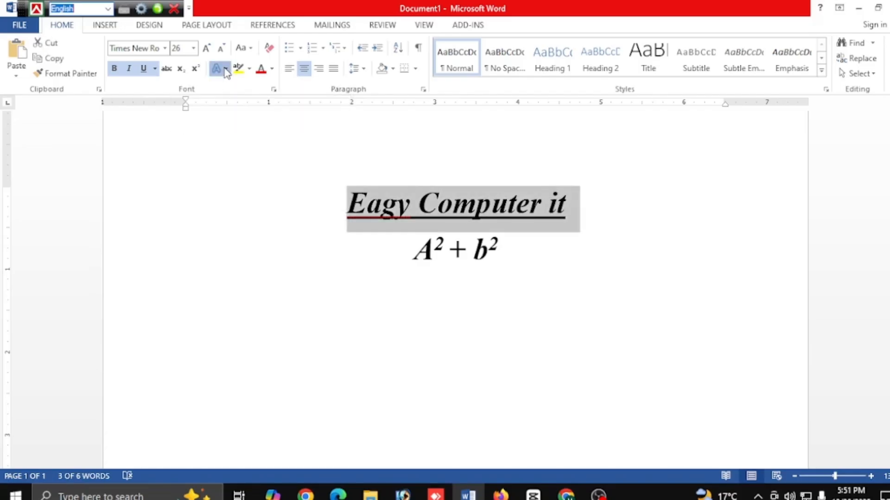
left_click(225, 70)
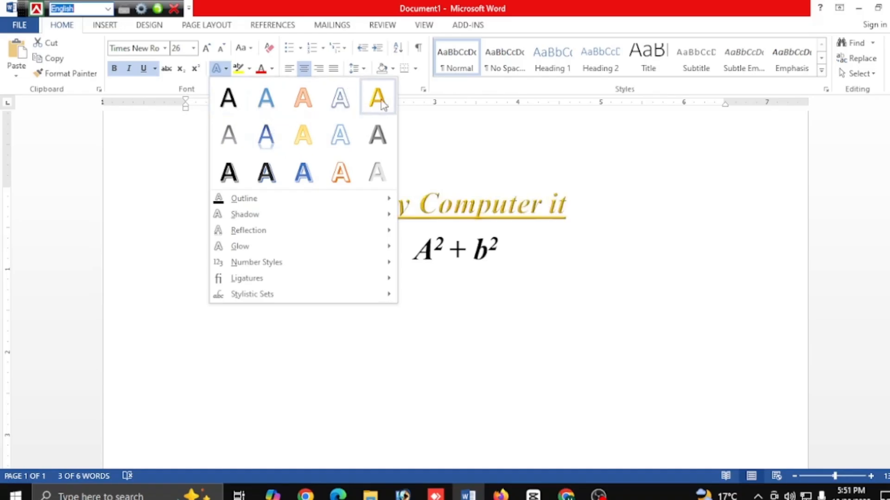
left_click(342, 174)
left_click(534, 276)
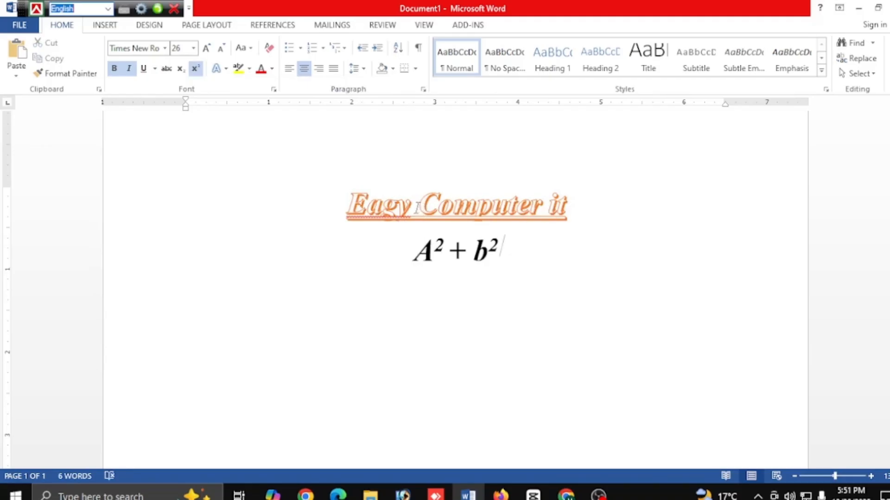
Change the text effect of "Eagy Computer it" to the plain gray gradient style
left_click(417, 207)
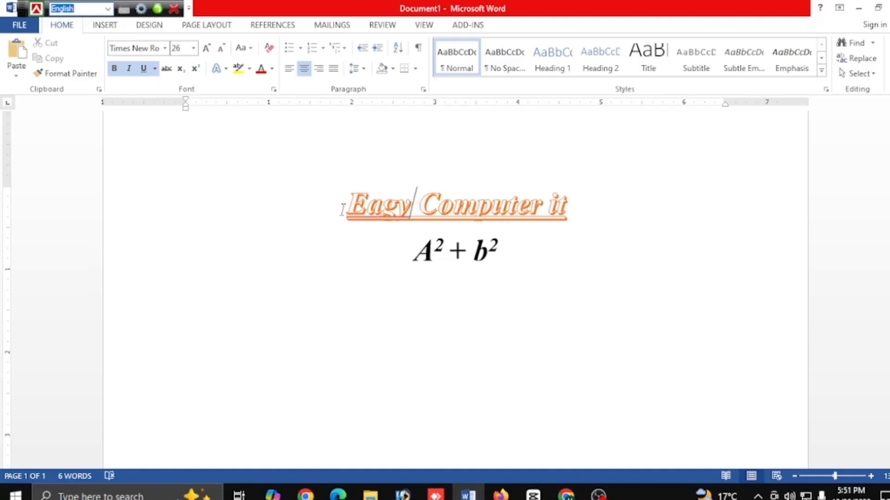
left_click_drag(344, 207, 560, 198)
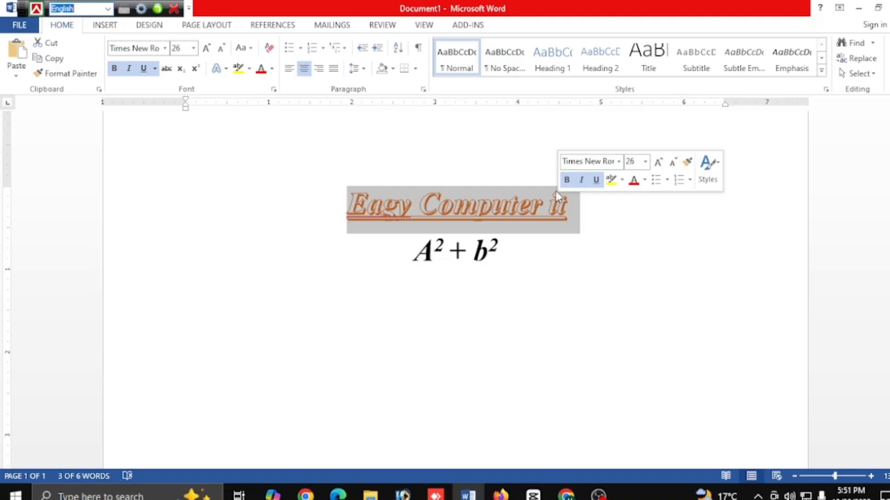
left_click(572, 199)
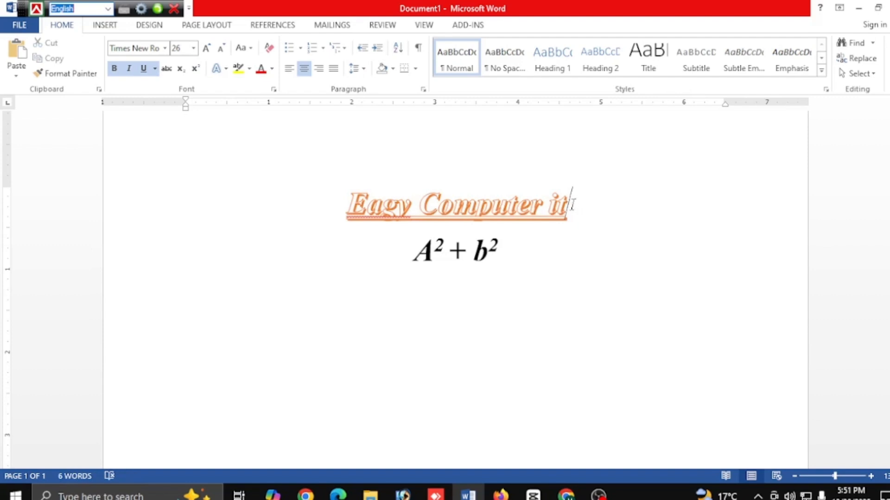
left_click_drag(571, 200, 386, 207)
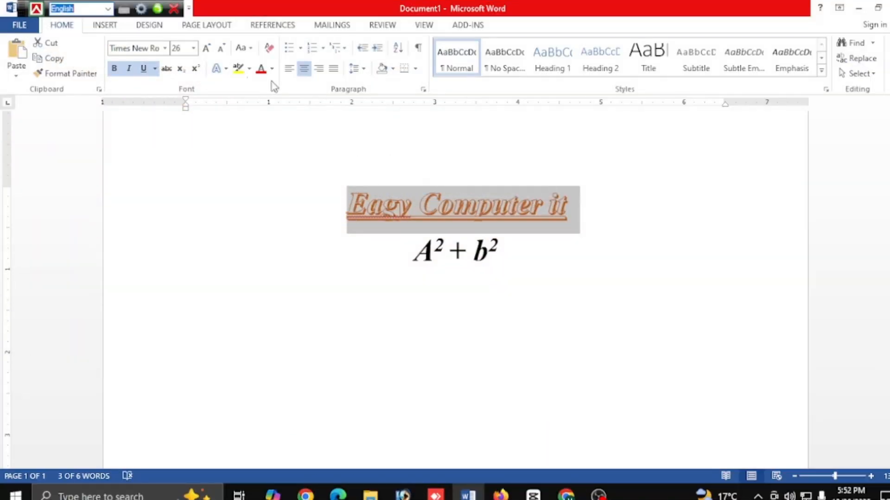
left_click(226, 69)
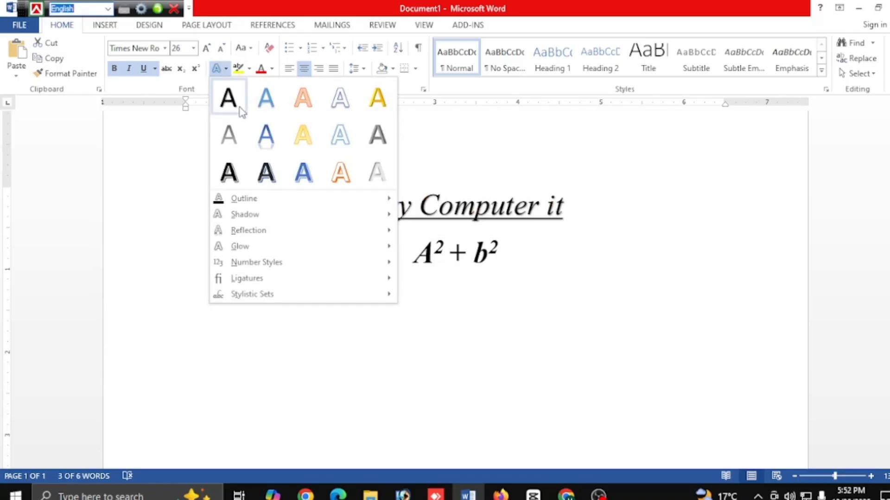
left_click(229, 134)
left_click(329, 184)
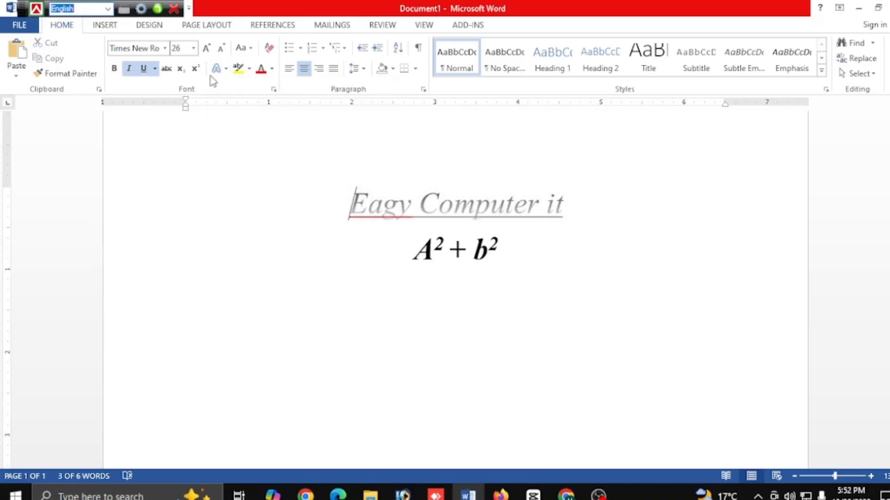
Apply the black text effect with a light outline and hard shadow to the whole line "Eagy Computer it"
left_click(226, 68)
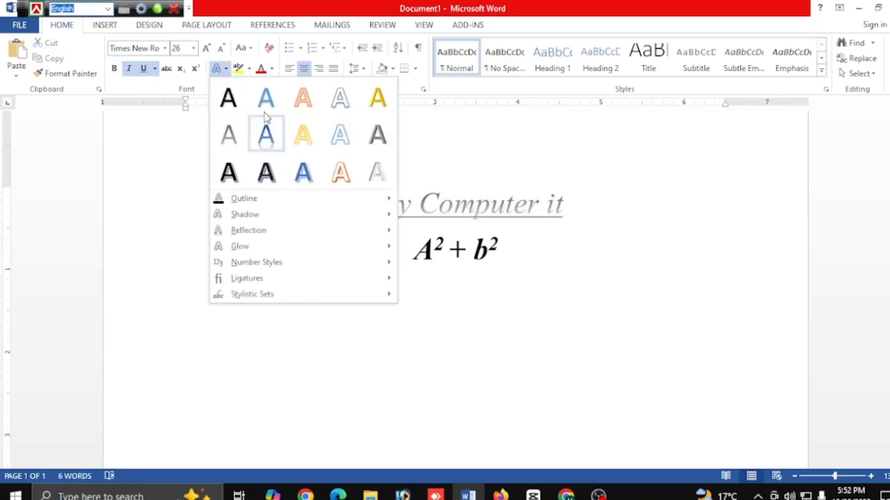
left_click(302, 96)
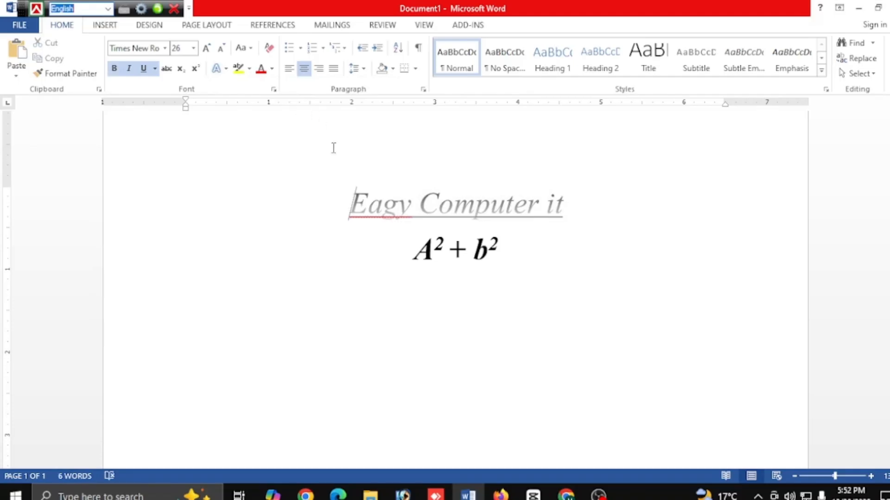
left_click_drag(350, 199, 579, 208)
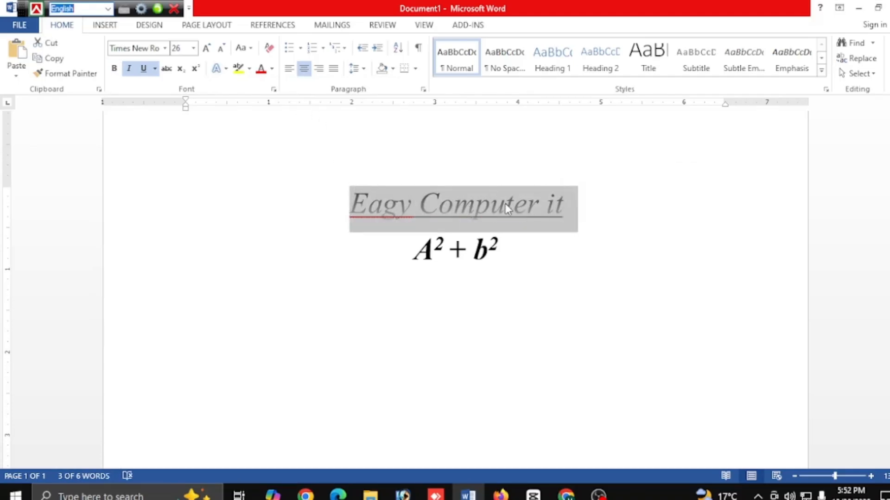
left_click(571, 202)
left_click_drag(563, 205, 350, 203)
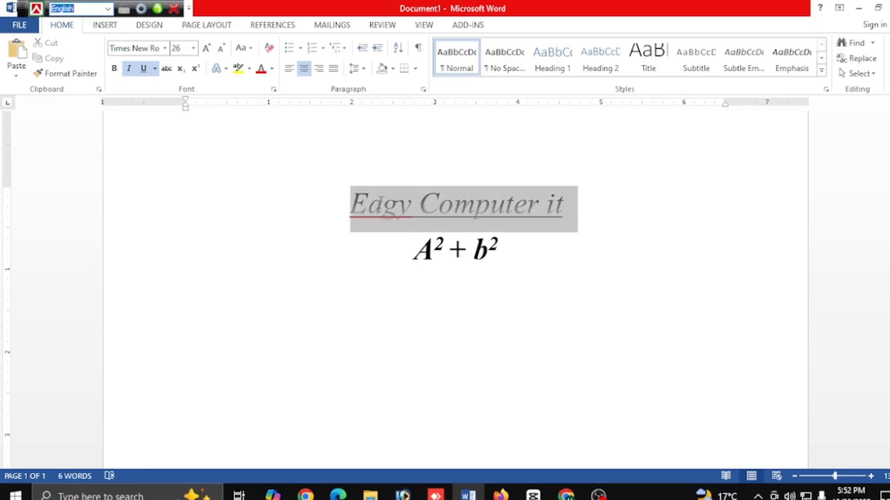
left_click(216, 69)
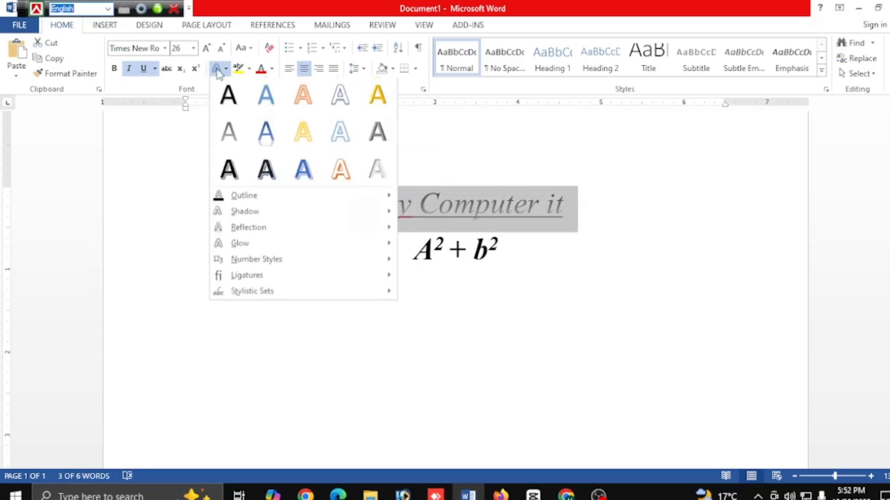
left_click(229, 173)
left_click(377, 229)
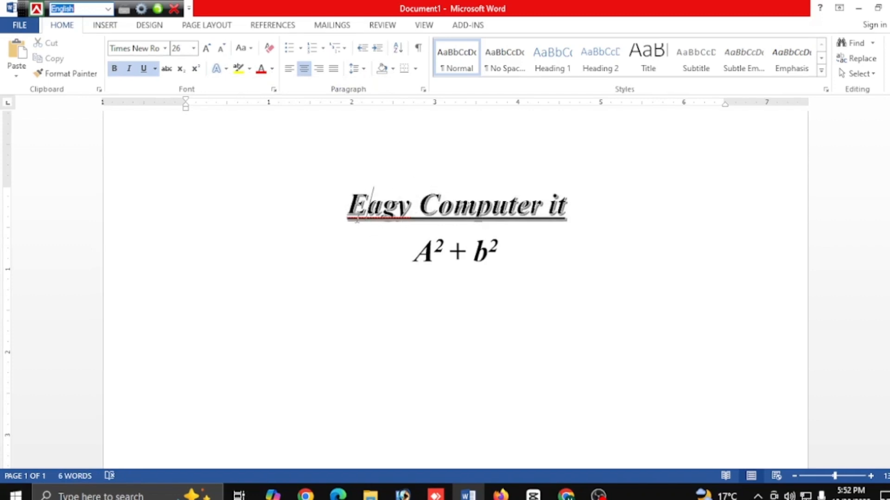
Examine the outline, shadow, reflection and glow options available among the text effects for "Eagy Computer it"
left_click(351, 211)
left_click_drag(351, 211, 566, 218)
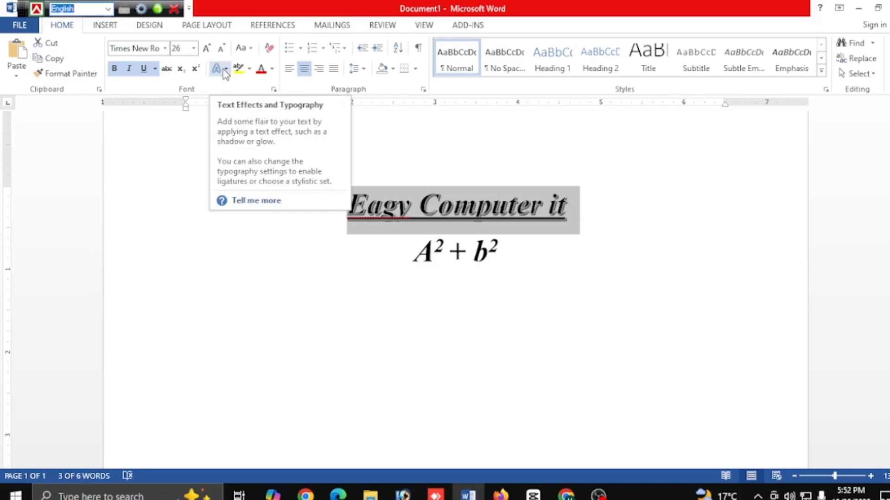
left_click(199, 129)
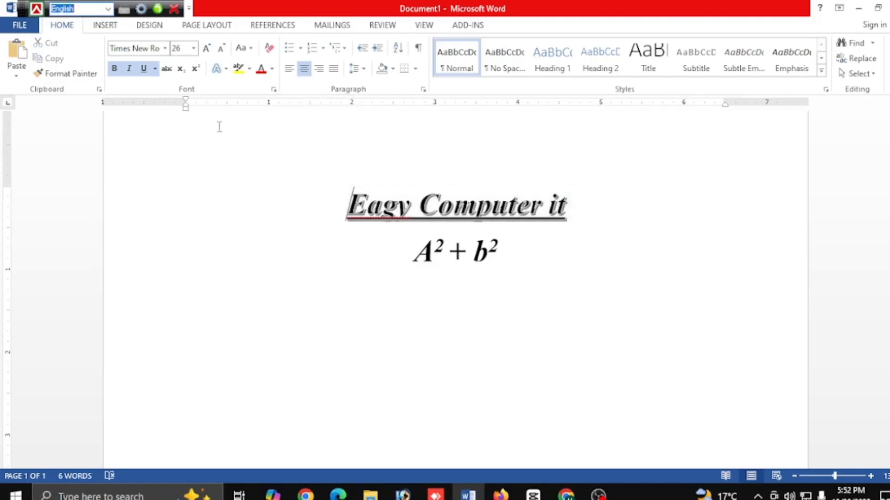
left_click(226, 69)
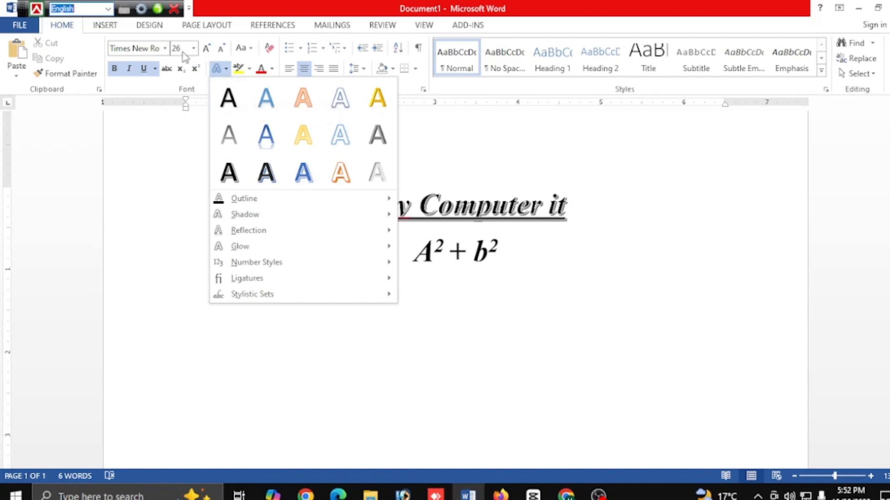
mouse_move(255, 203)
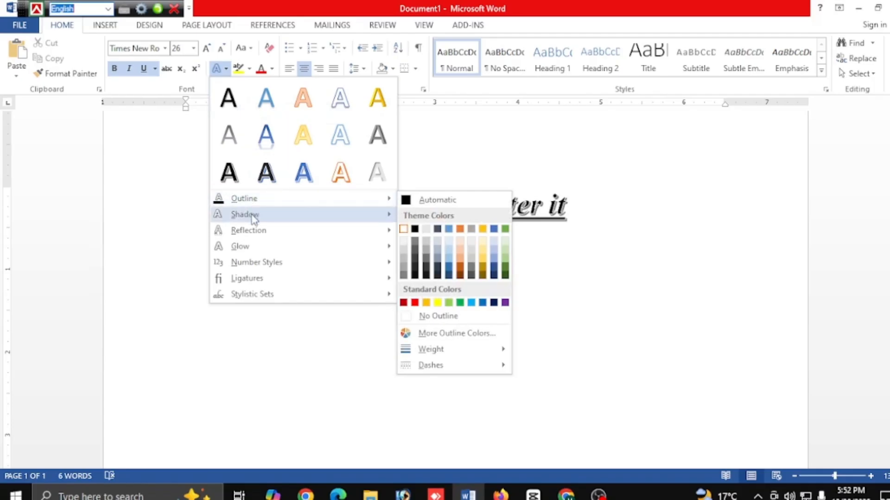
mouse_move(246, 234)
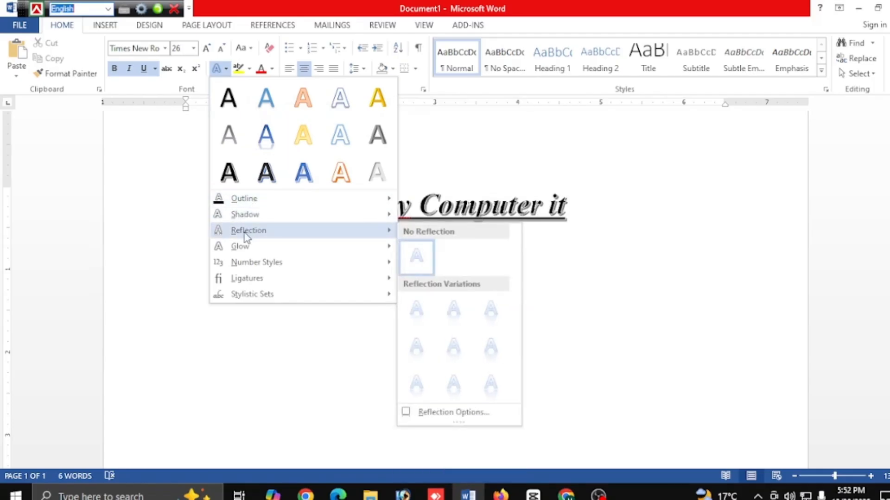
mouse_move(248, 253)
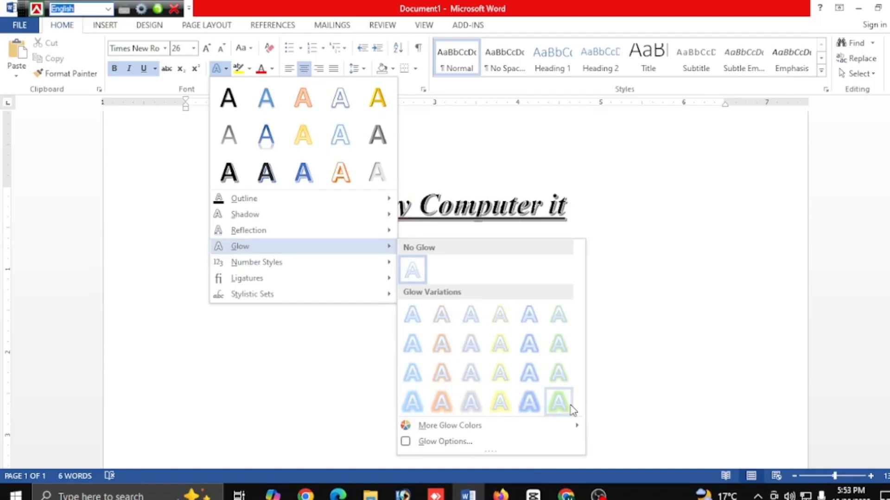
left_click(213, 314)
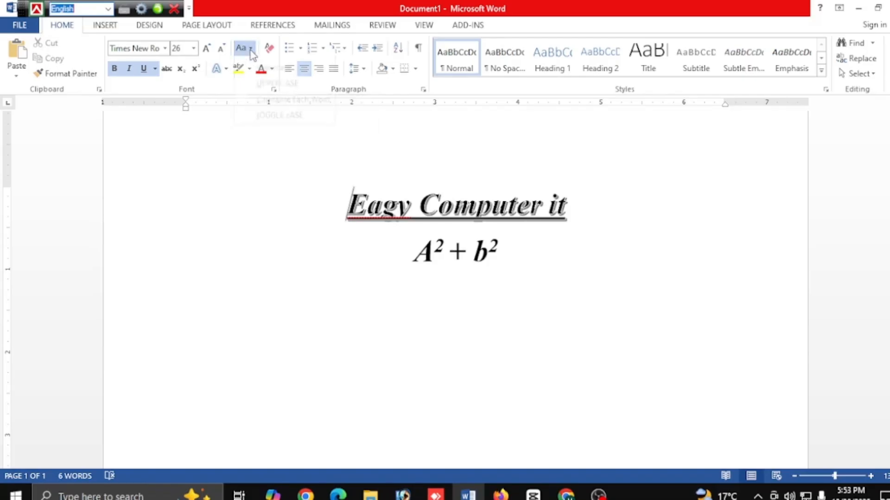
Review the available letter case options, from sentence case to toggle case, without applying one
left_click(245, 51)
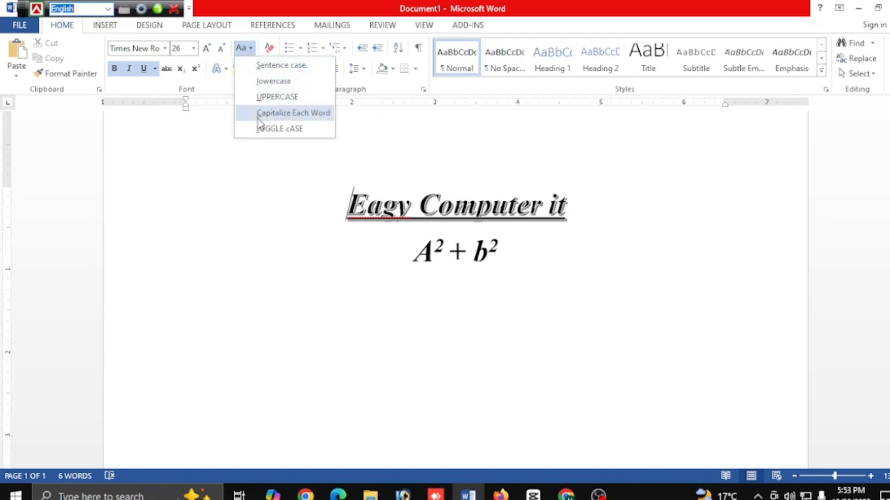
left_click(252, 163)
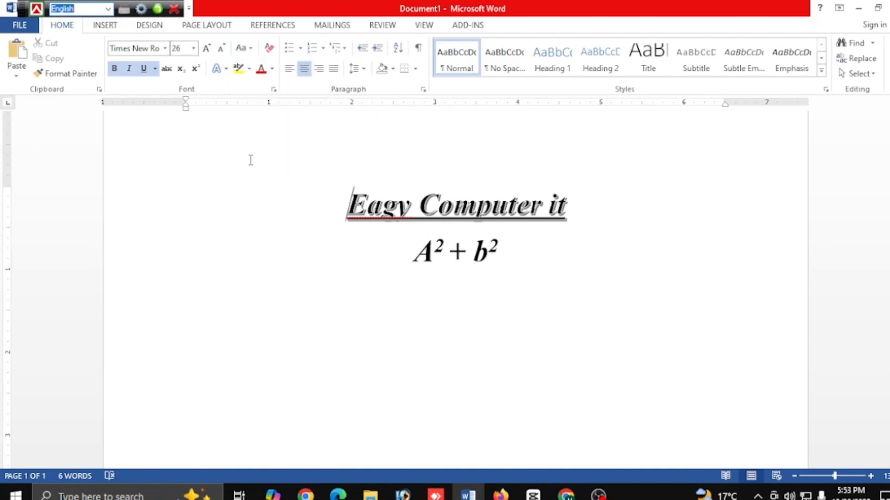
left_click(245, 48)
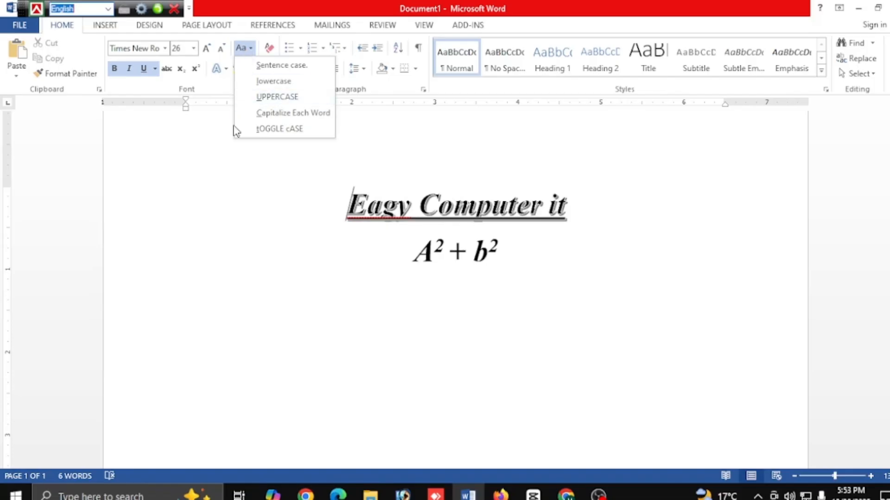
left_click(226, 139)
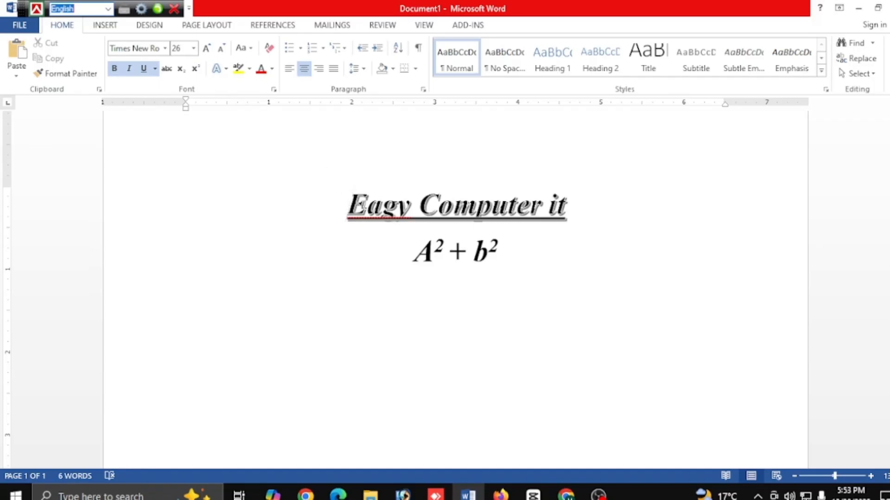
Set the font color of the word "Computer" in the first line to red
left_click_drag(347, 204, 560, 234)
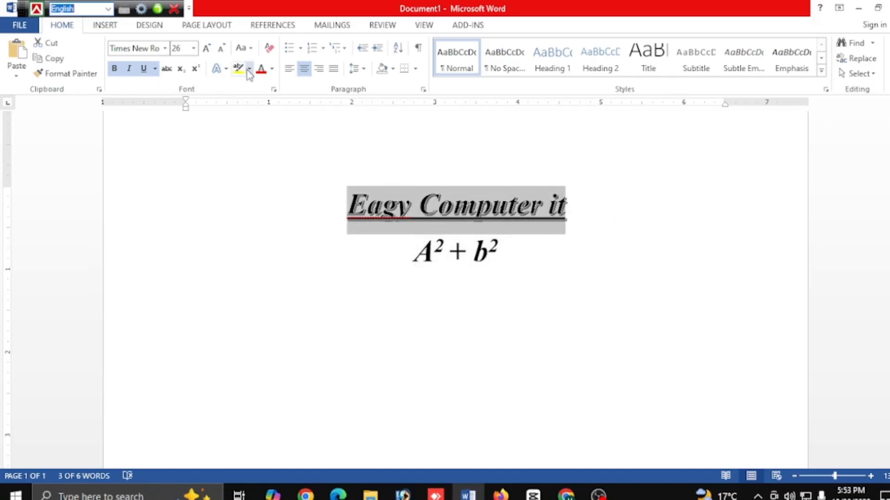
left_click(272, 70)
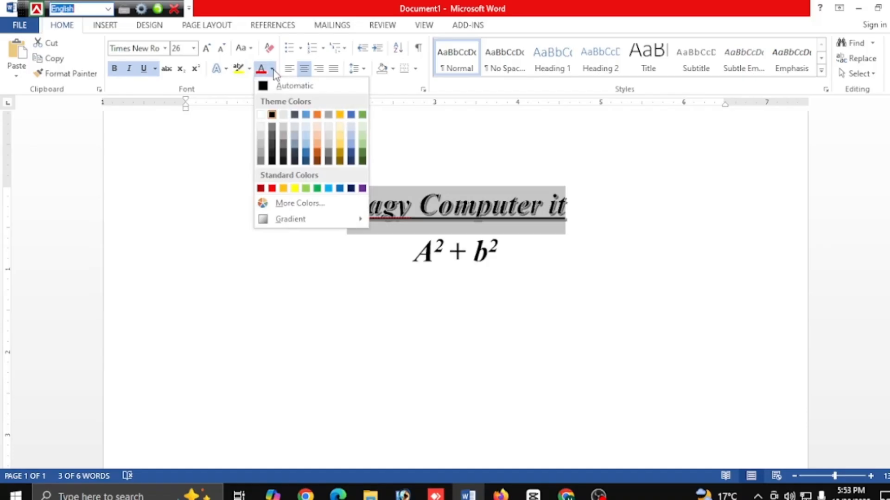
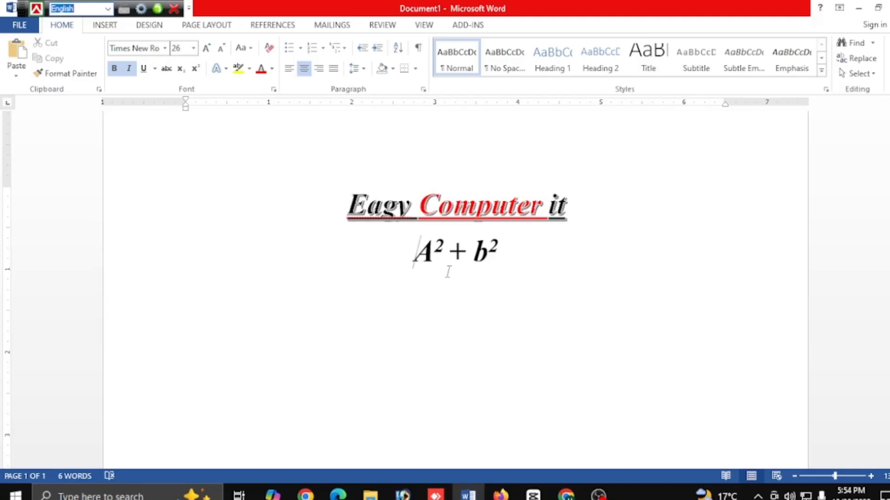
left_click(457, 302)
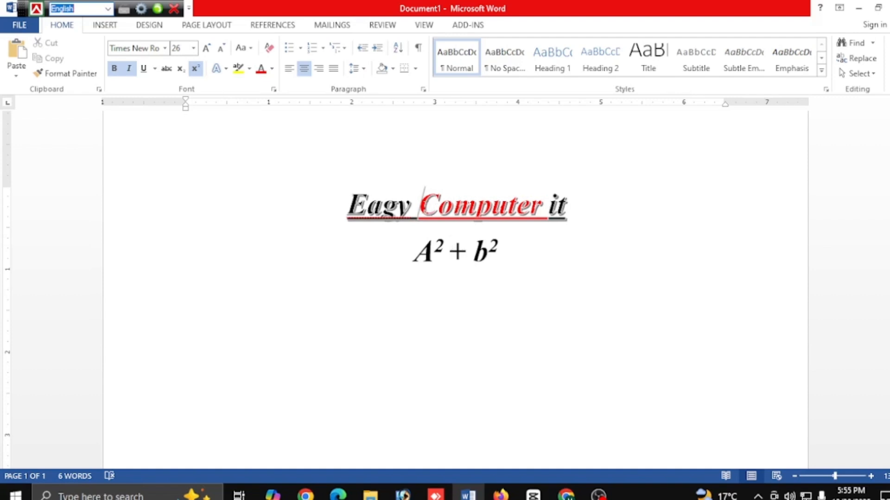
Preview other font colors, such as a blue theme shade, on the word "Computer" without applying one
left_click_drag(424, 204, 543, 204)
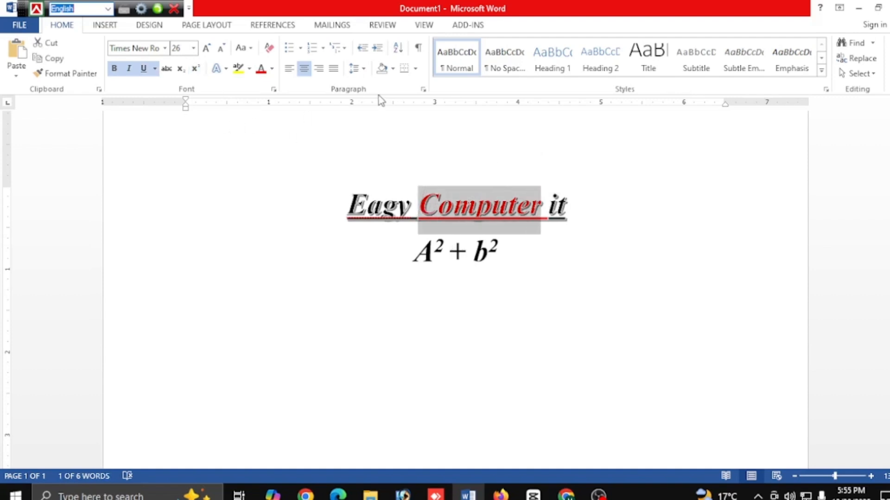
left_click(272, 69)
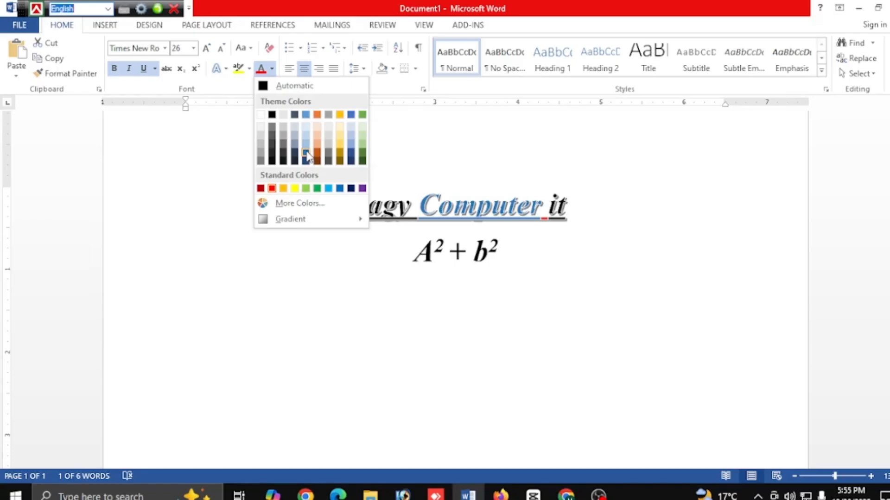
left_click(423, 152)
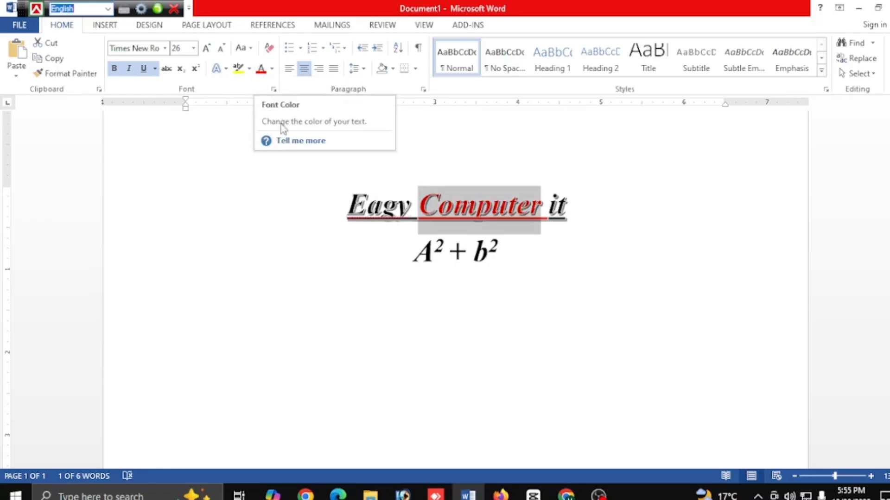
left_click(274, 170)
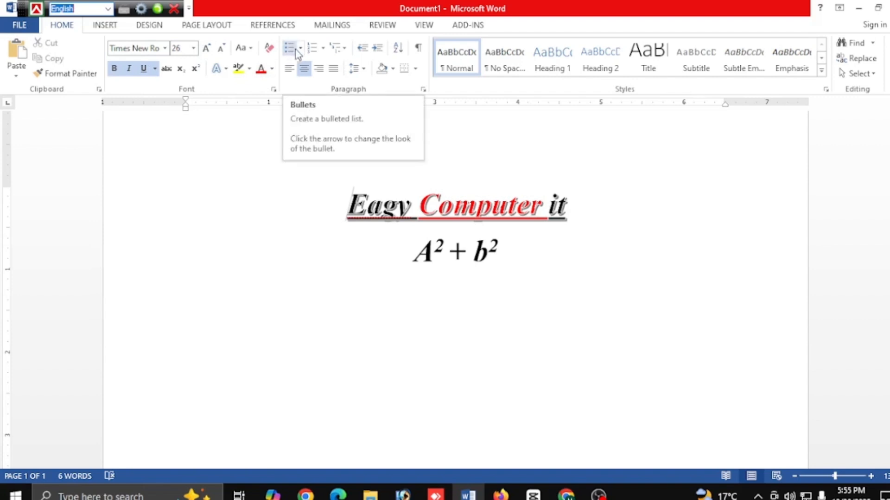
Try left alignment on the "A² + b²" line and return the line to centered alignment
left_click(355, 298)
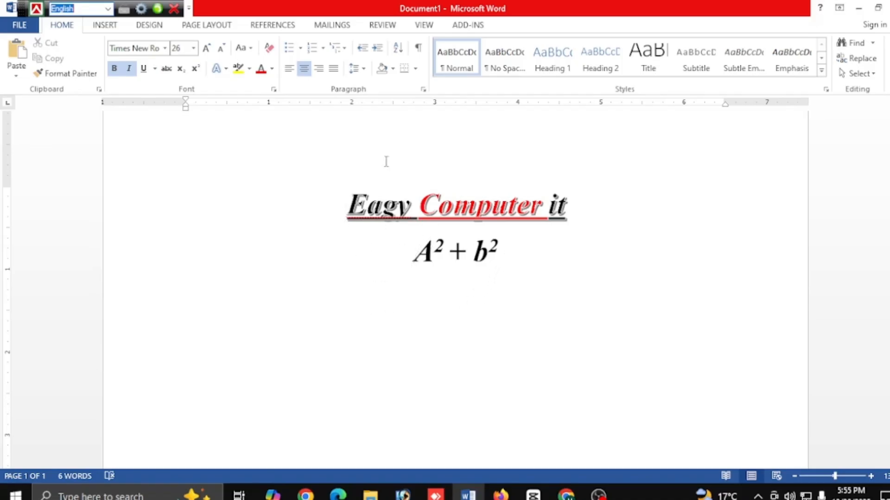
left_click(289, 68)
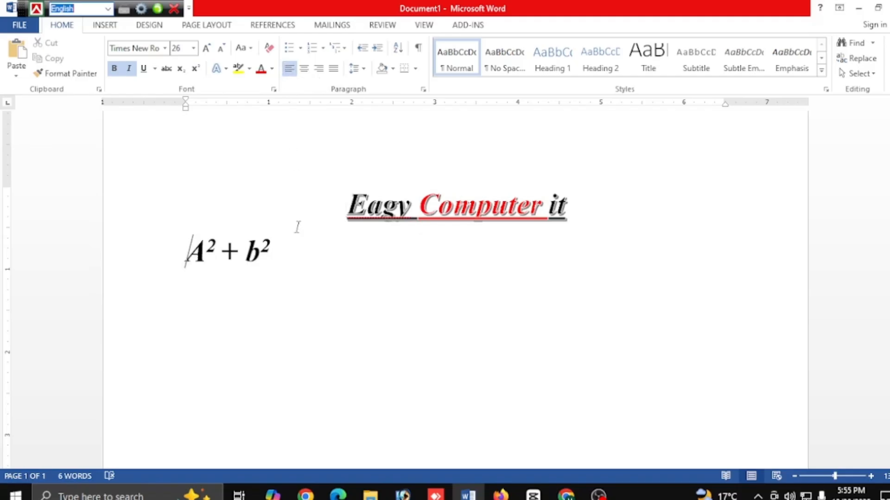
left_click(304, 69)
Enter the letters A, B, C and D on separate lines below the "A² + b²" line and select them
left_click(546, 276)
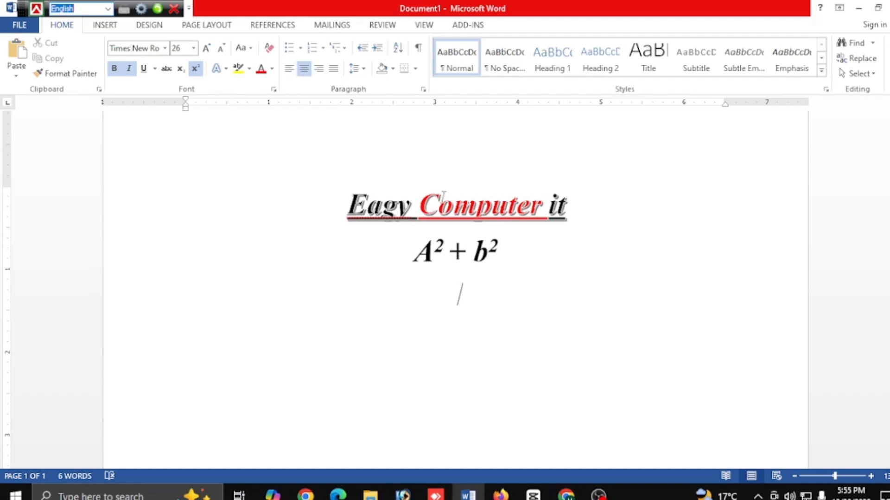
type("ABC")
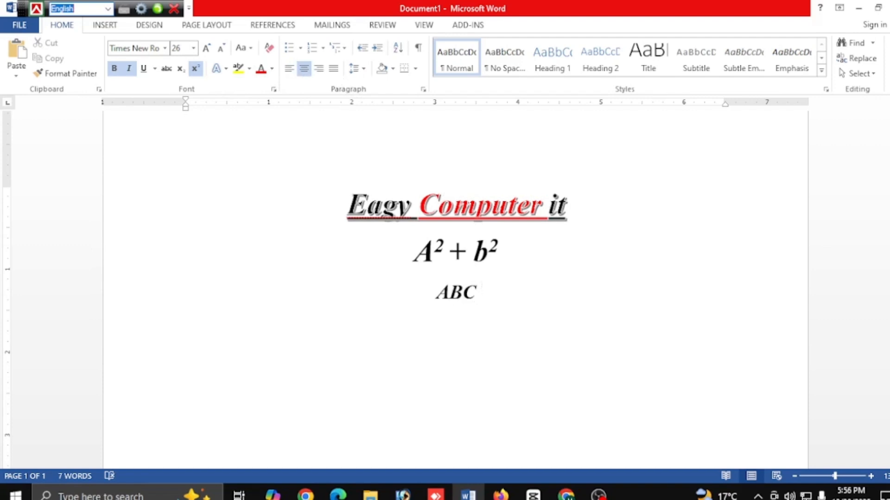
type("DEF")
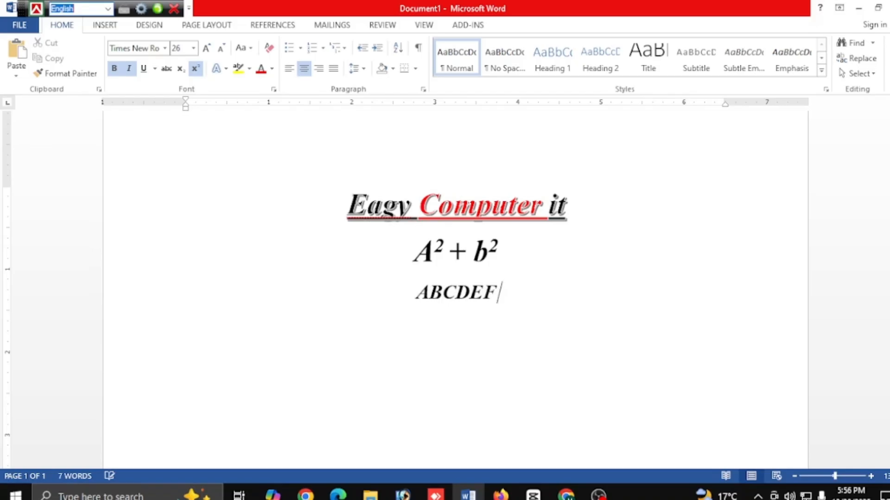
left_click(432, 301)
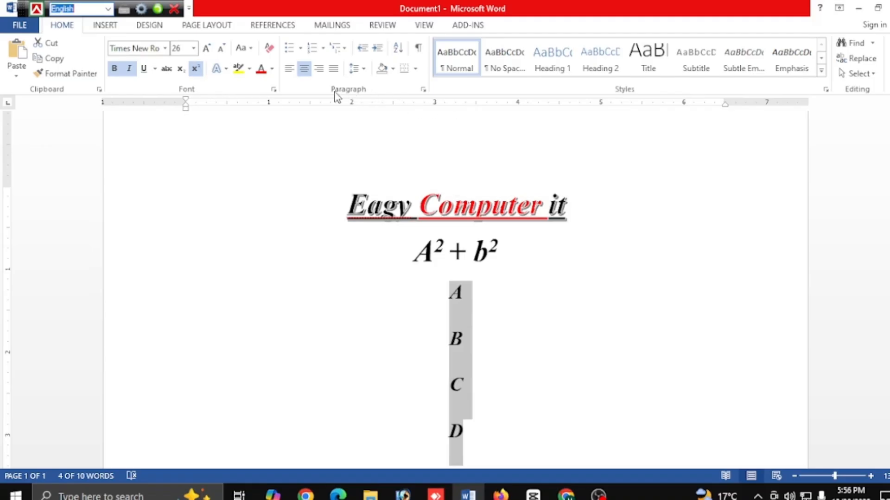
Set the paragraph spacing after the lines A to D to 0 pt
left_click(424, 91)
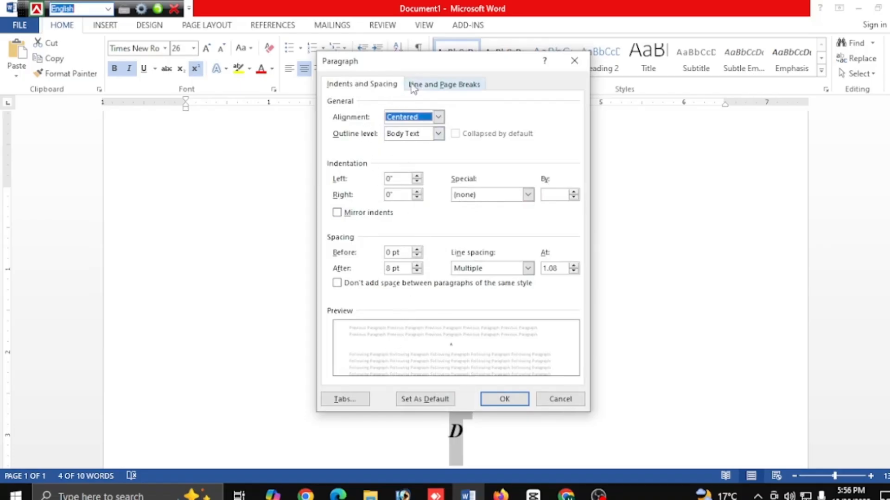
left_click(416, 271)
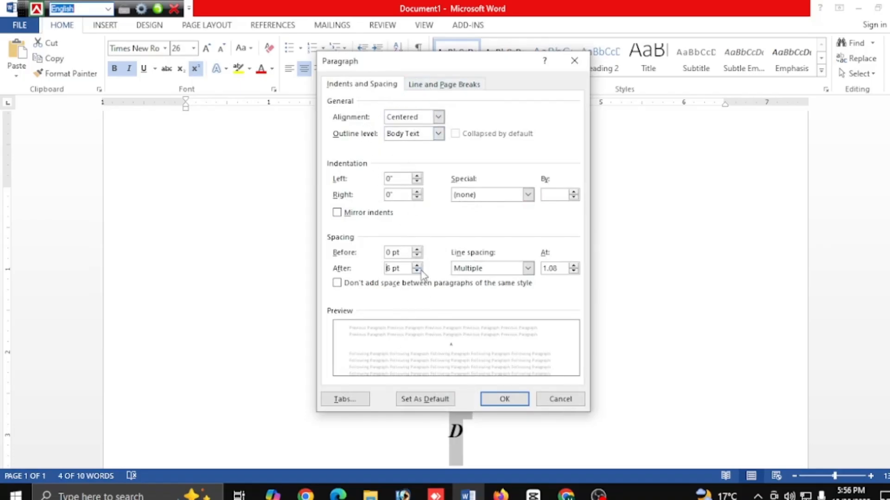
left_click(512, 399)
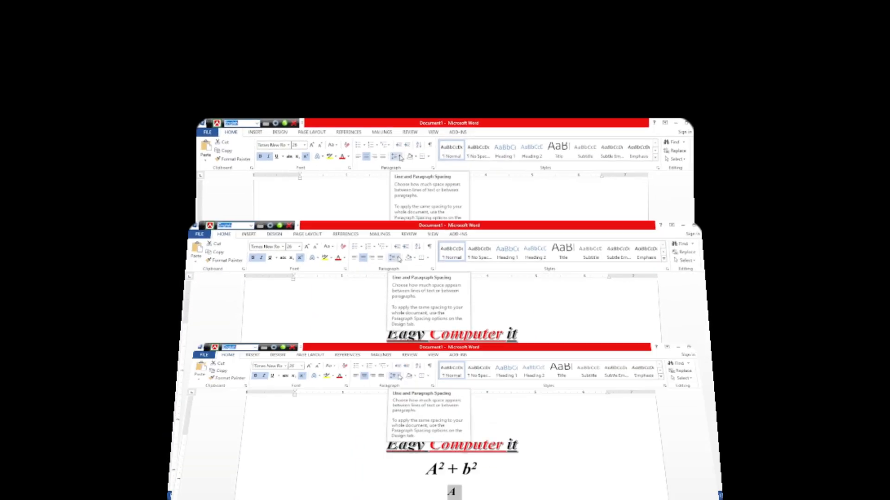
Add space before the paragraphs A to D and apply a bottom border to them
left_click(366, 72)
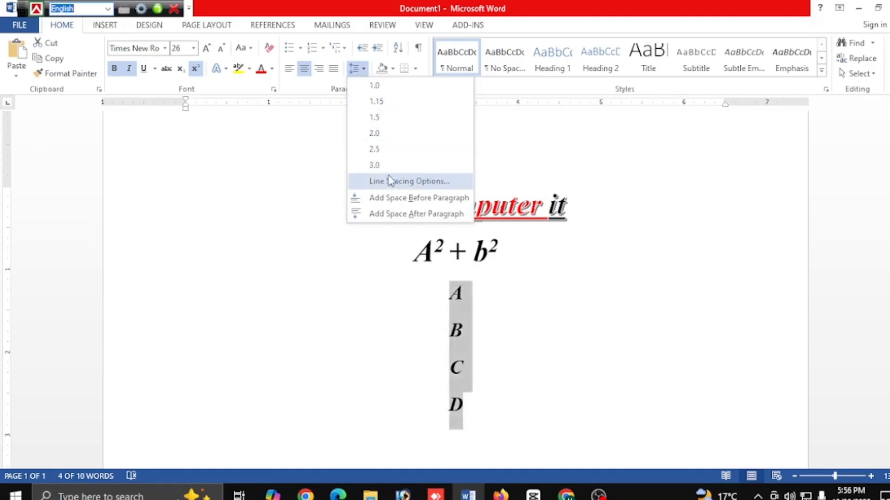
left_click(394, 206)
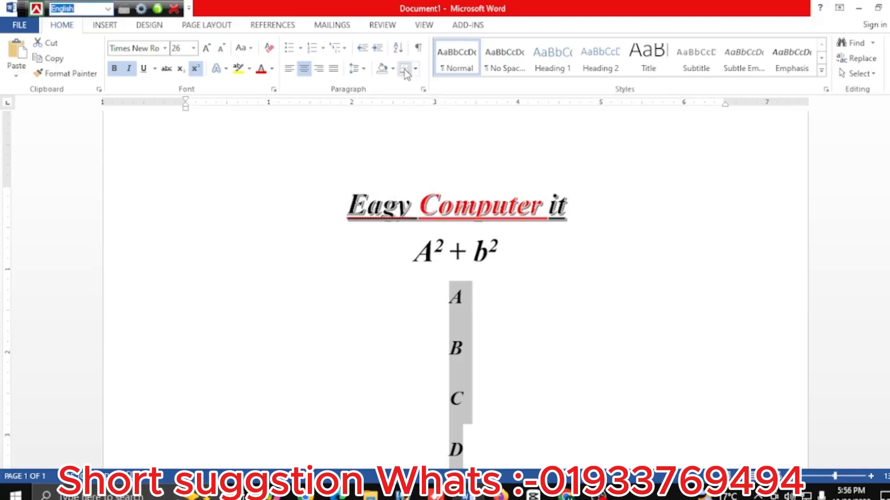
left_click(364, 70)
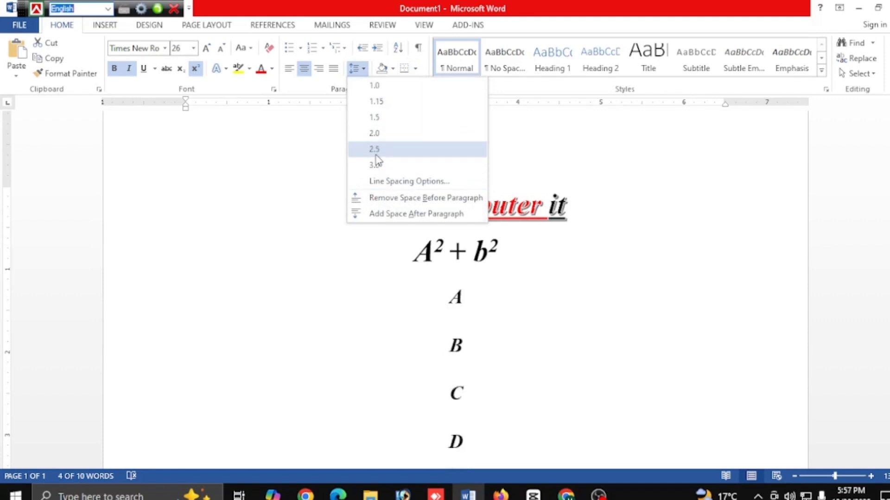
left_click(311, 166)
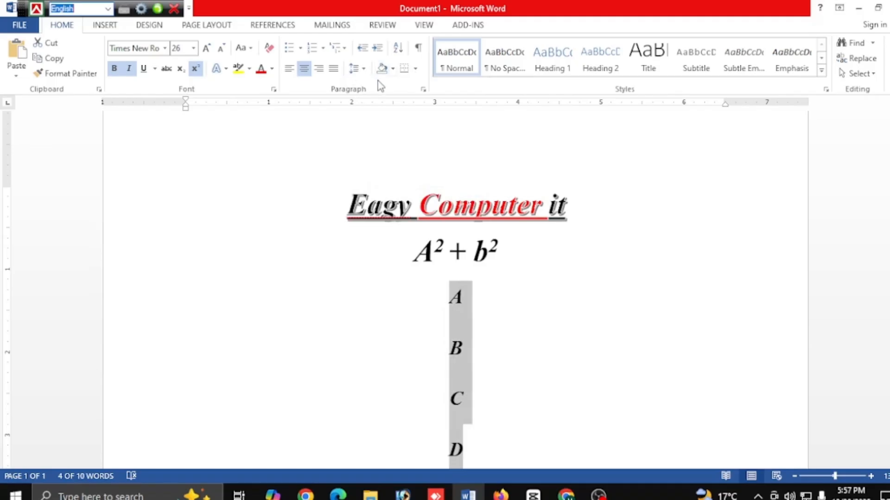
left_click(415, 69)
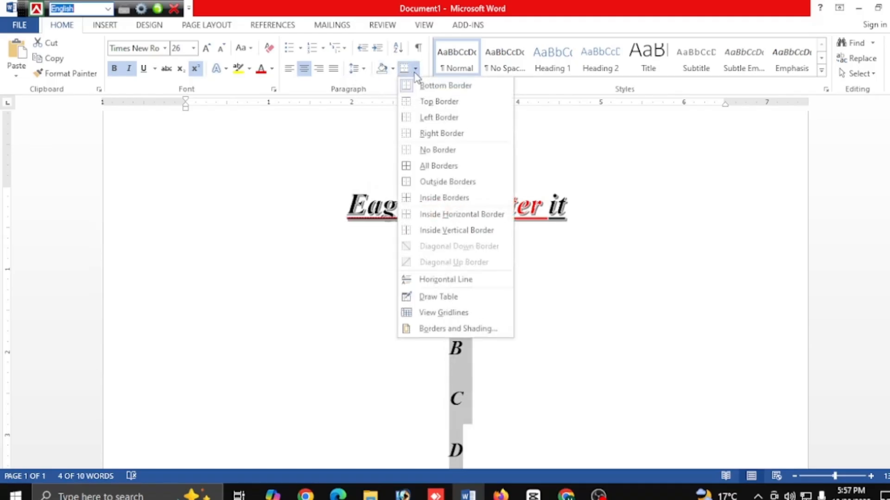
left_click(364, 121)
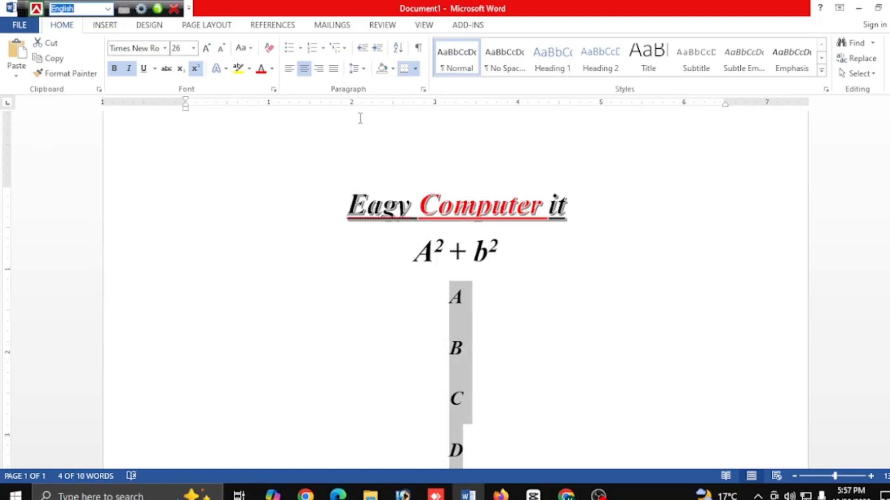
Check the line and page break options and increase the spacing before the lines A to D to 18 pt
left_click(423, 89)
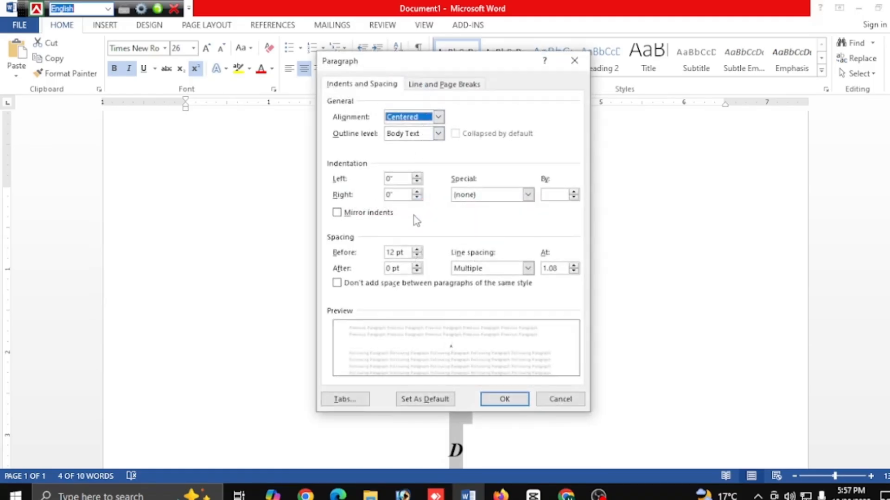
left_click(418, 87)
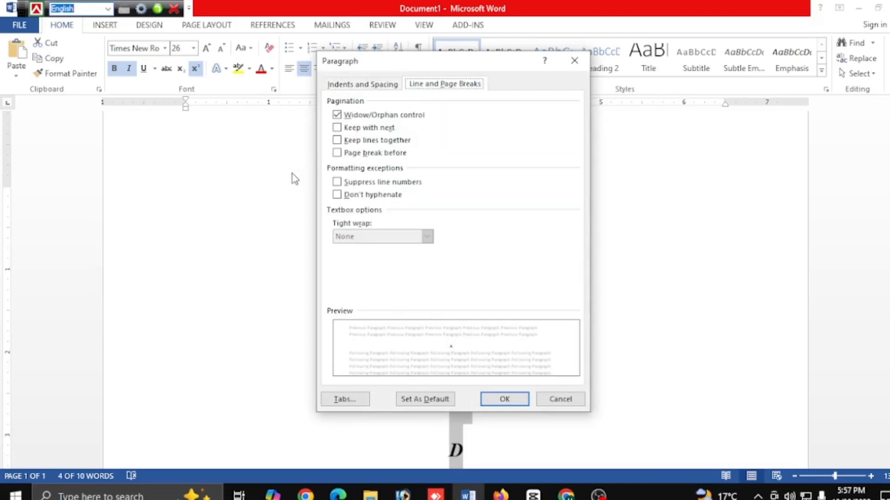
left_click(371, 83)
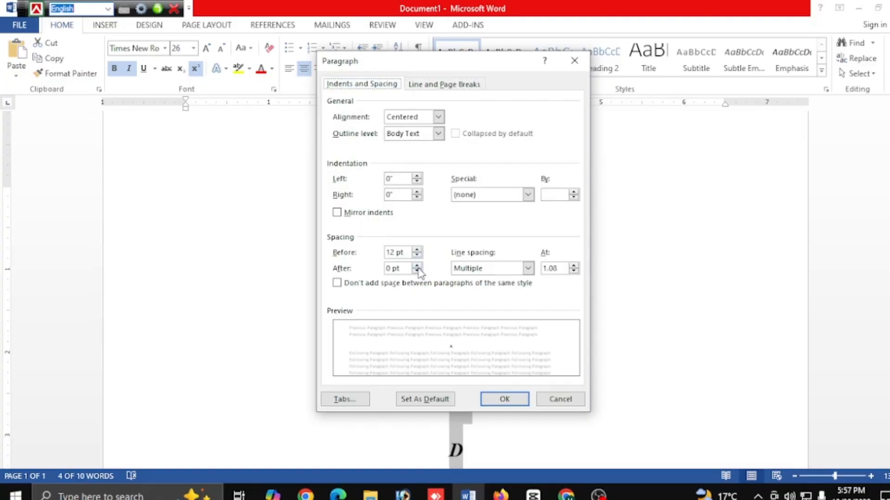
left_click(416, 251)
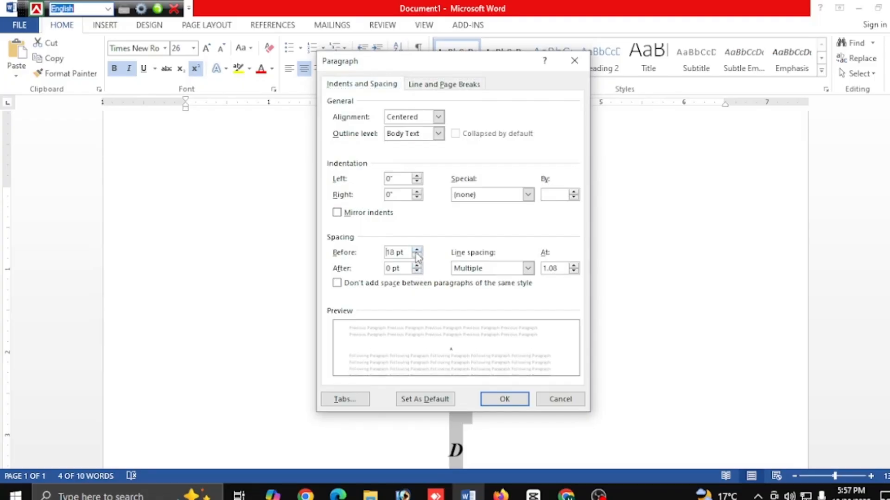
left_click(417, 250)
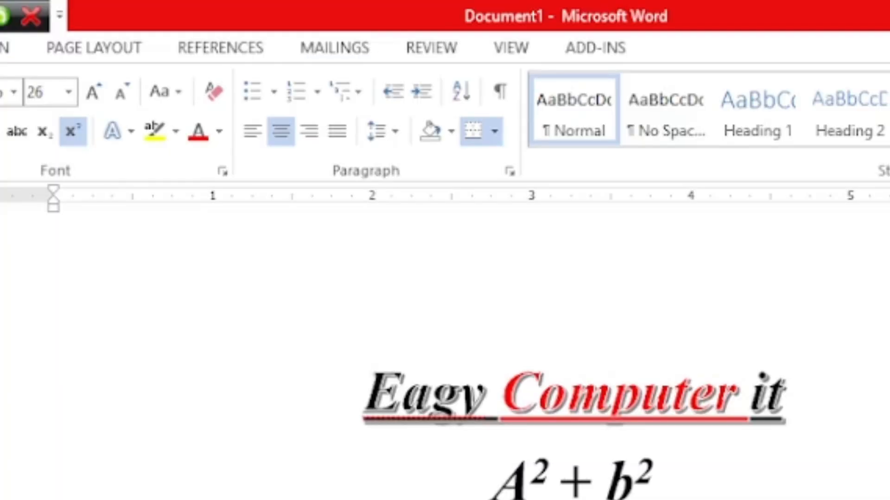
Turn the lines A to D into a bulleted list
key("Return")
type("A")
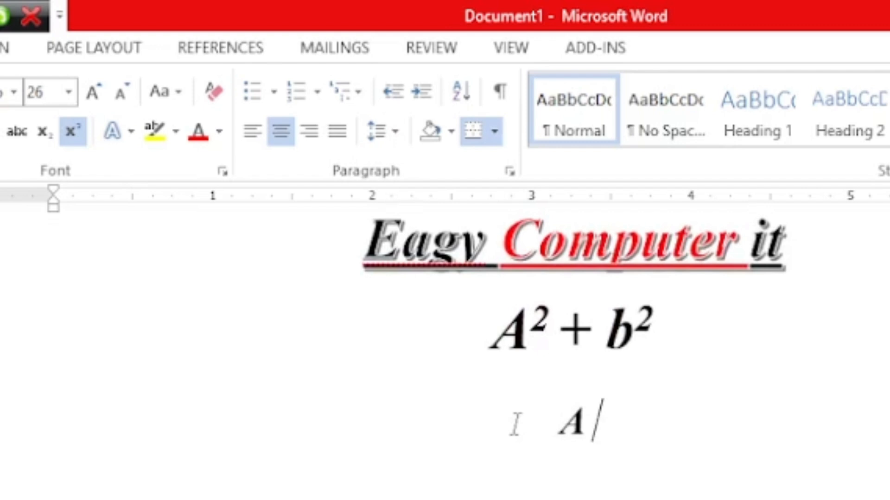
left_click_drag(545, 430, 569, 433)
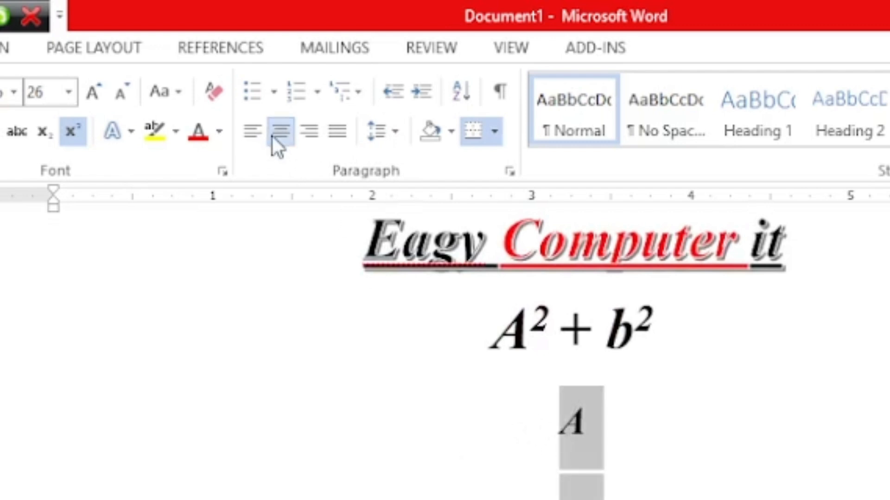
left_click(243, 88)
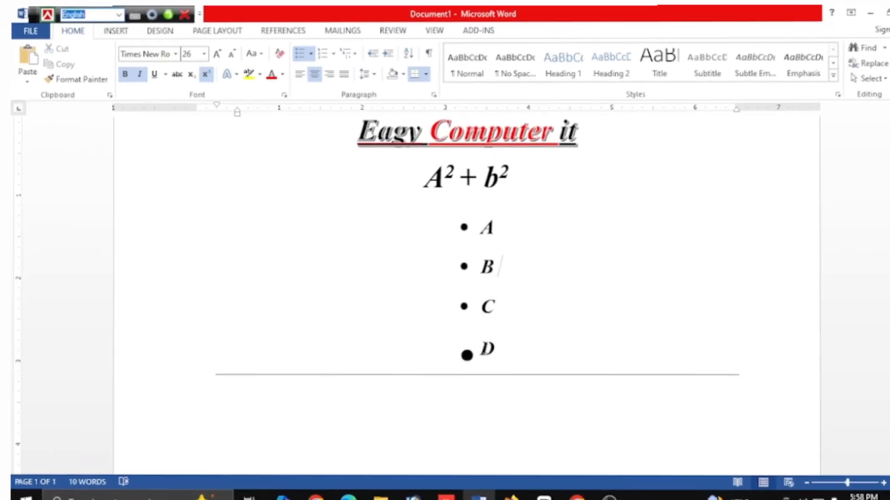
Delete the letter D from the last list item and remove its bullet
left_click_drag(477, 332, 512, 329)
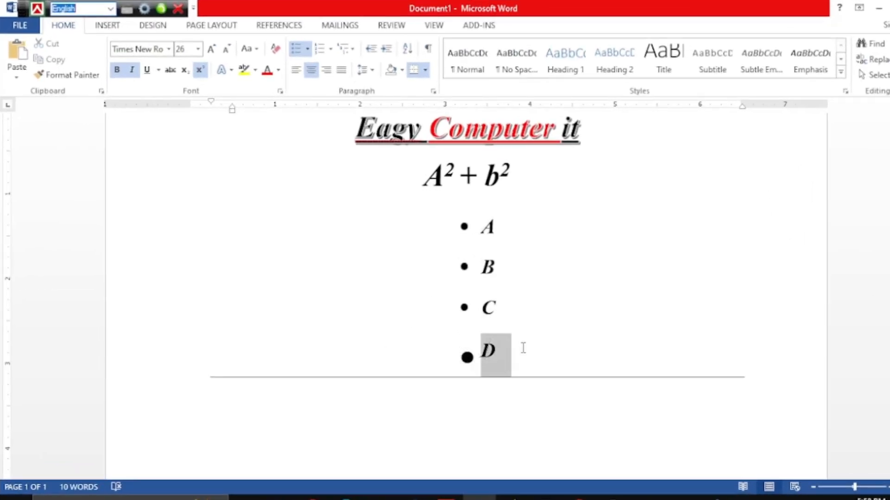
left_click(486, 351)
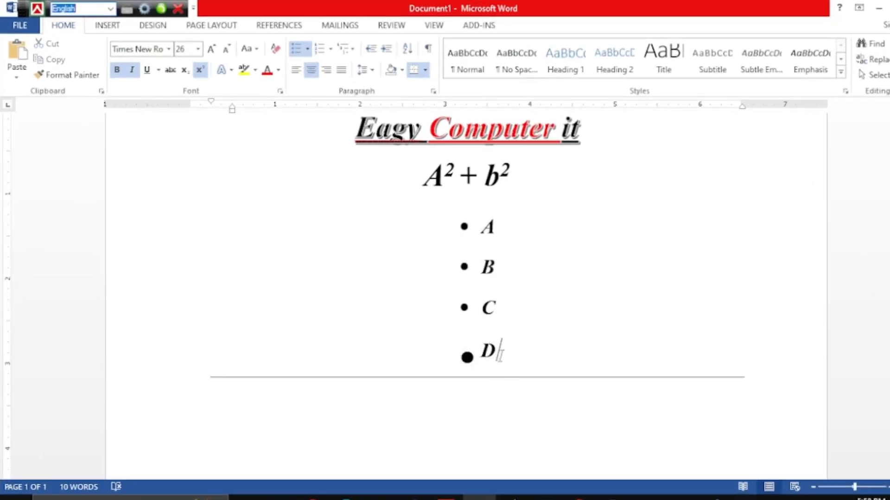
key("BackSpace")
key("BackSpace")
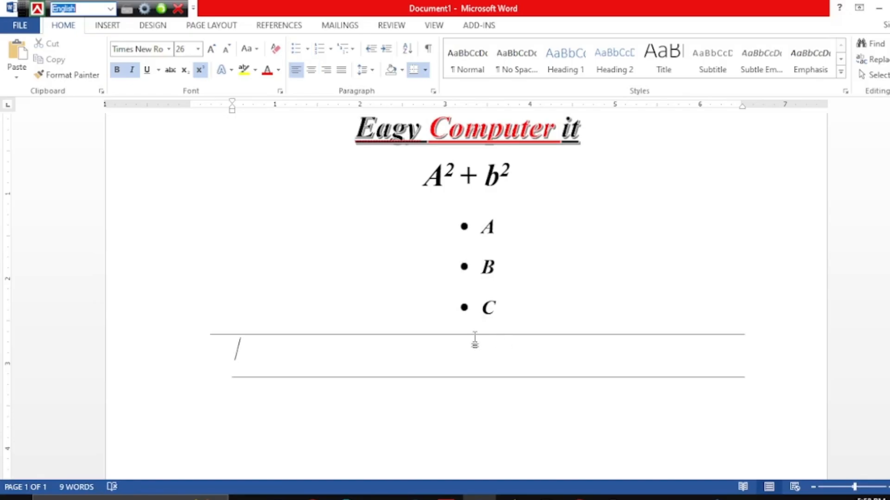
Change the bulleted items A, B and C to a numbered list
scroll(472, 308, "up", 3)
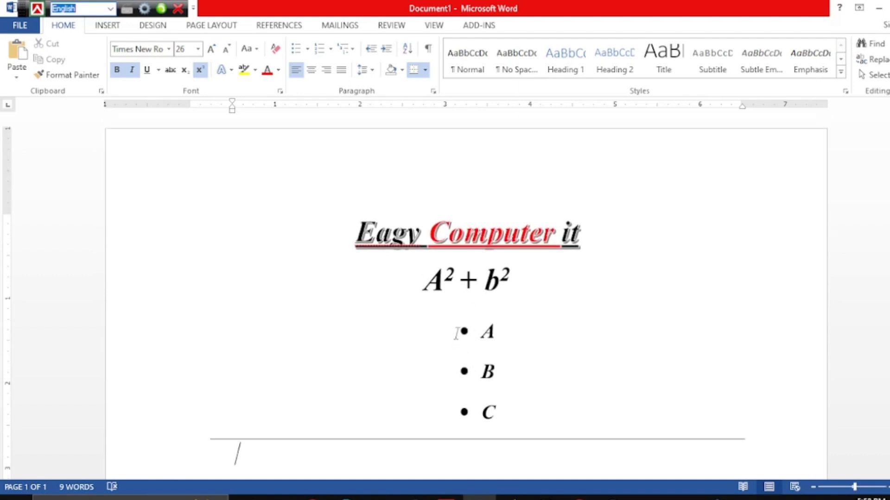
left_click_drag(469, 353, 490, 437)
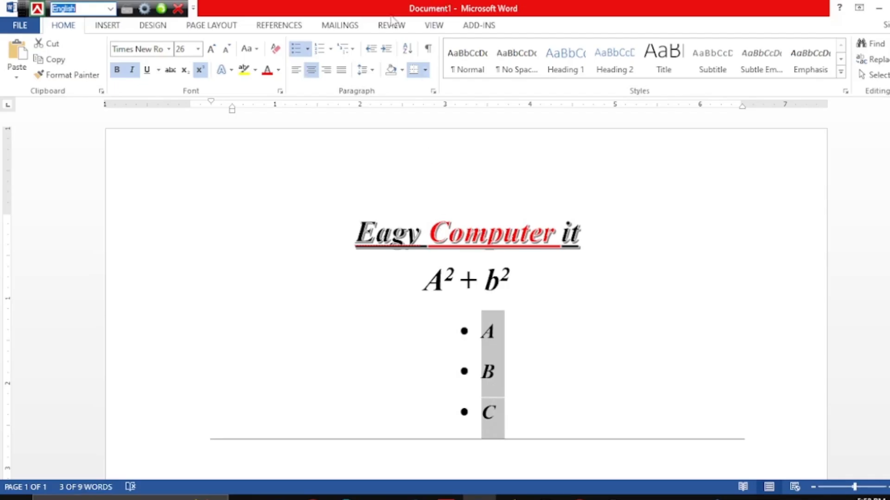
left_click(321, 49)
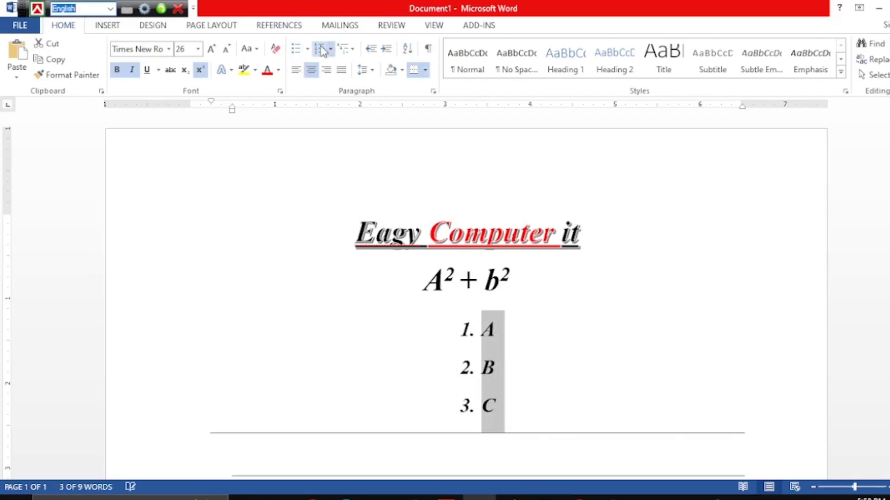
left_click(574, 373)
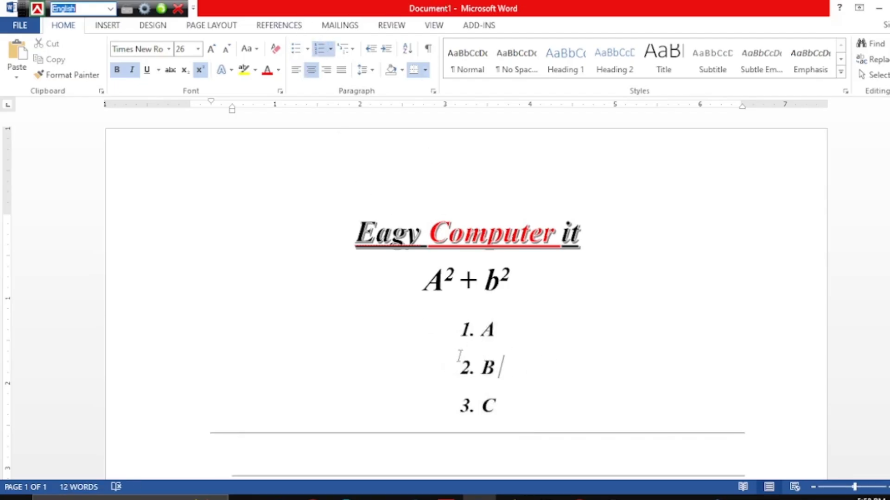